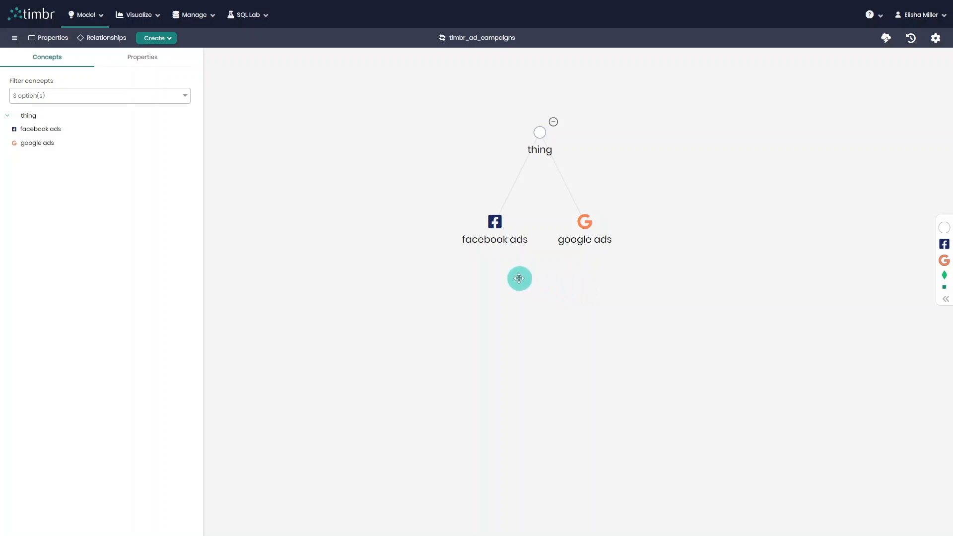
Examine the facebook ads concept's direct properties and its sample data rows.
left_click(494, 225)
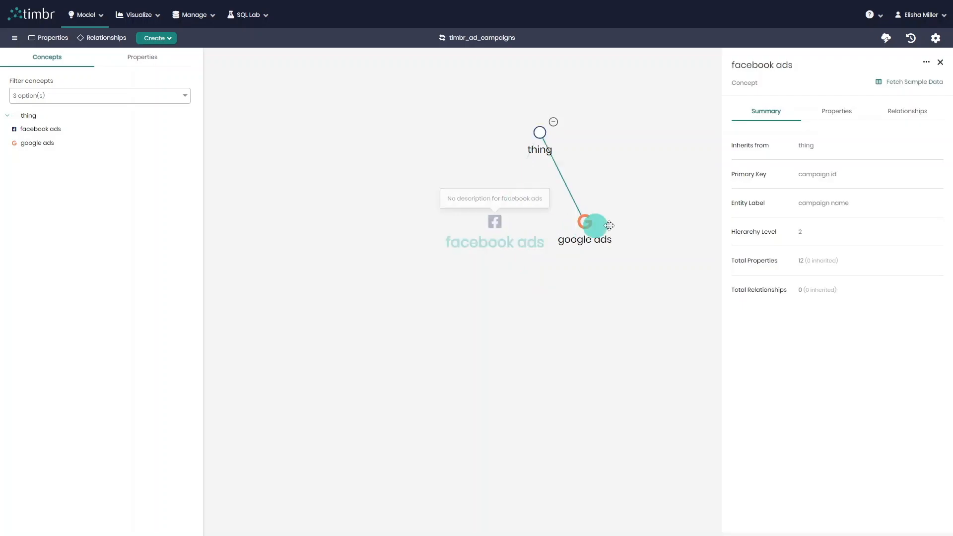
left_click(841, 123)
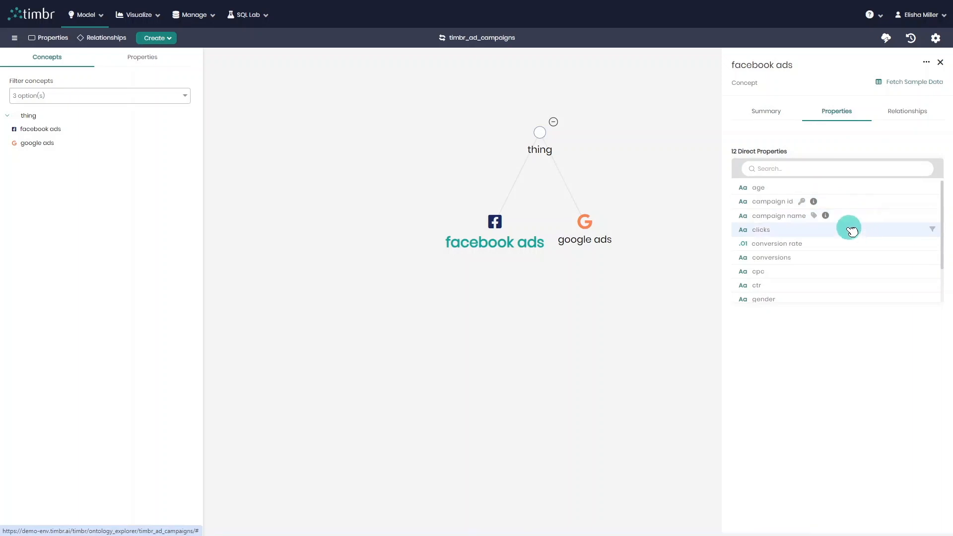
scroll(847, 234, "down", 2)
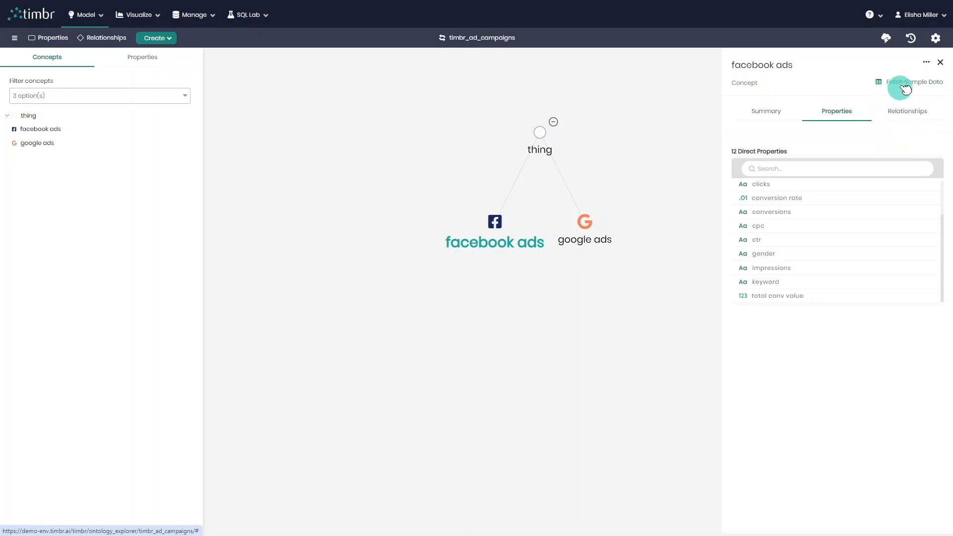
left_click(922, 84)
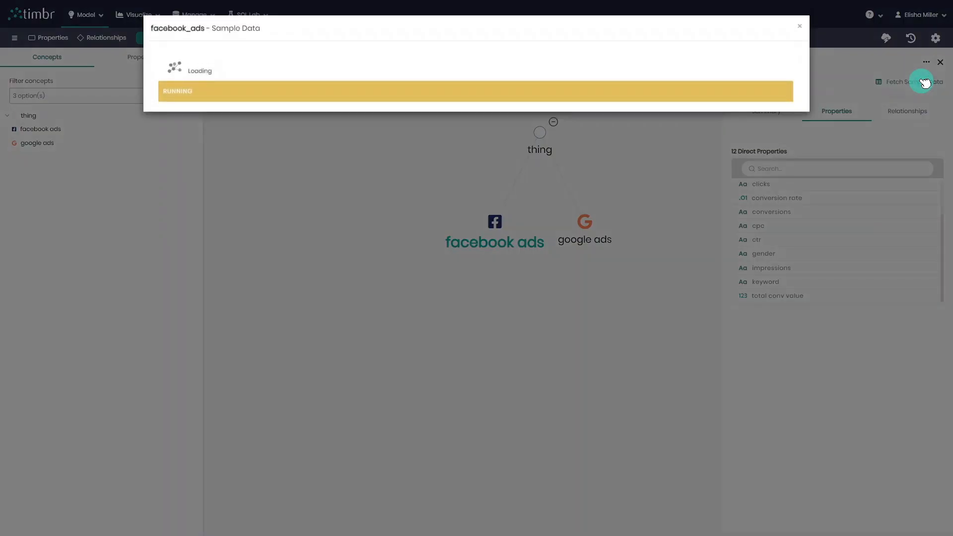
scroll(467, 159, "down", 5)
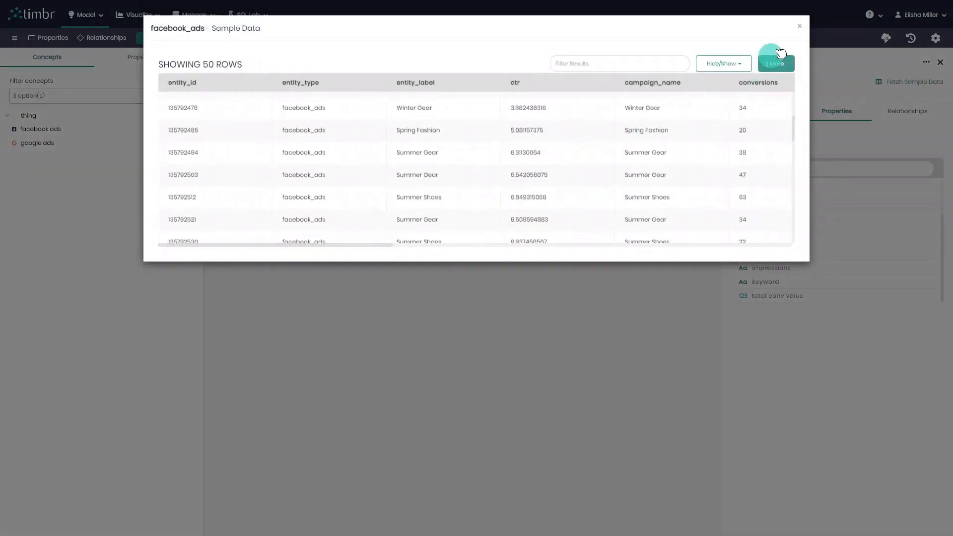
left_click(800, 26)
Examine the google ads concept's direct properties and its sample data, and close its details.
left_click(590, 220)
left_click(854, 111)
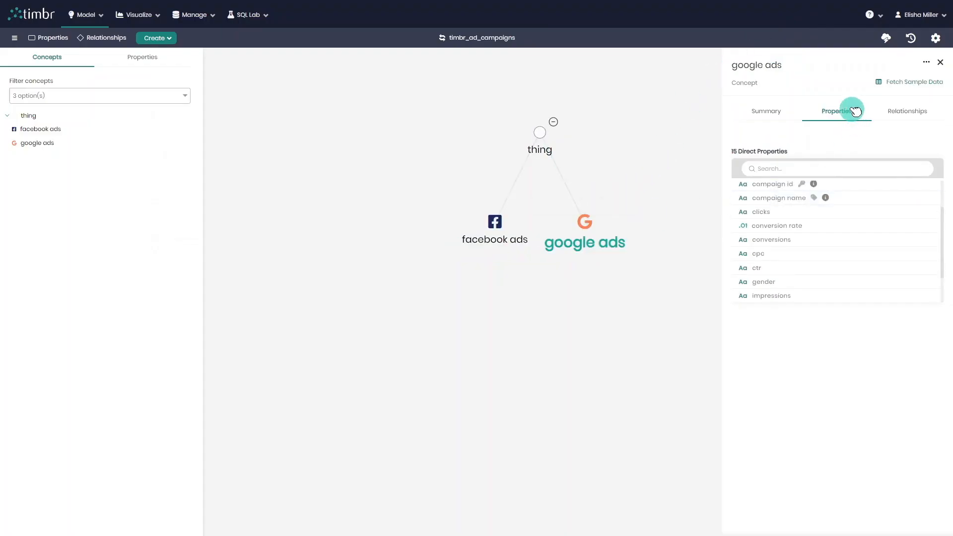
left_click_drag(731, 152, 749, 153)
scroll(827, 222, "up", 2)
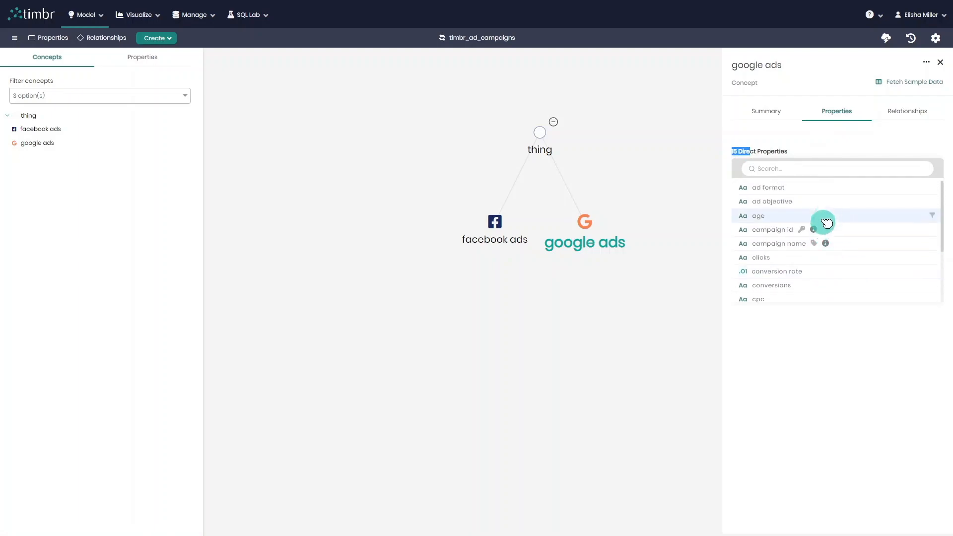
left_click(907, 84)
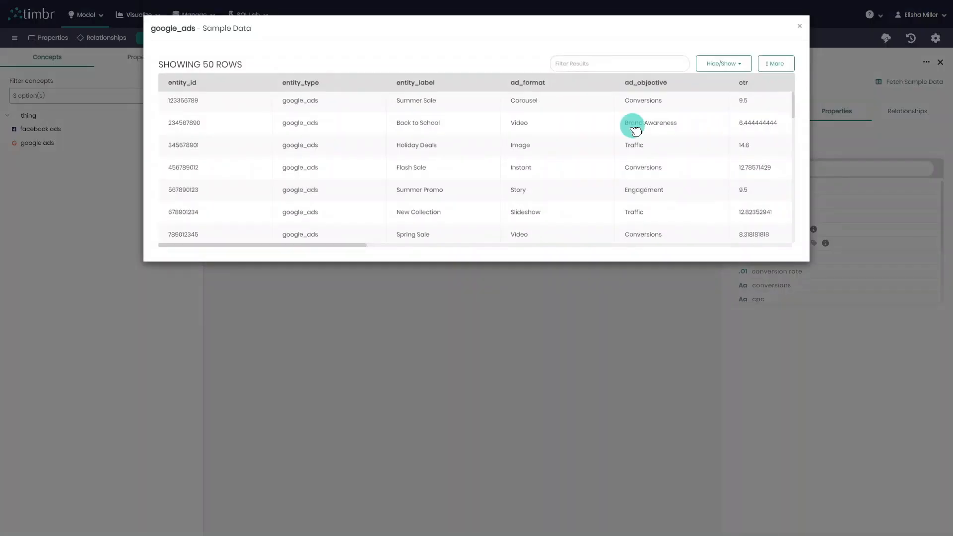
scroll(634, 144, "down", 5)
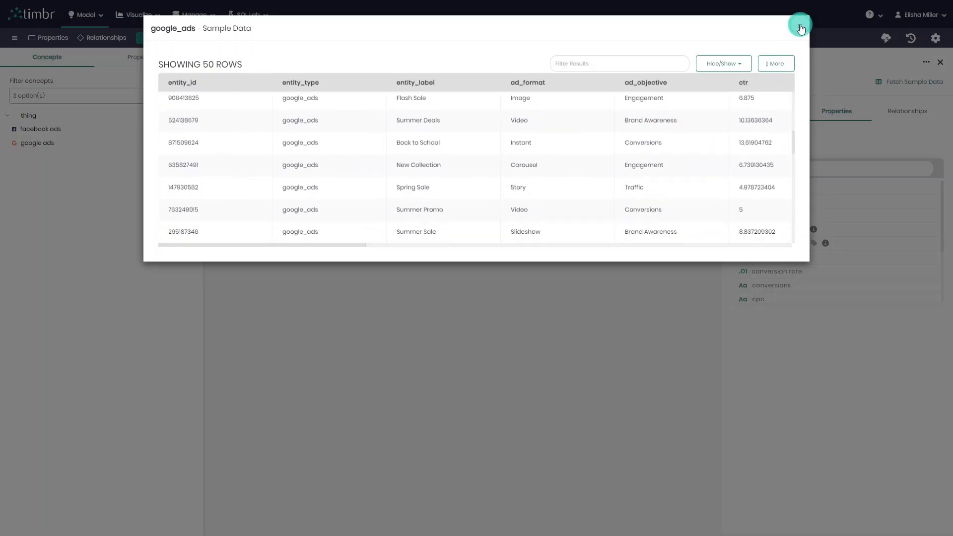
left_click(800, 26)
left_click(565, 309)
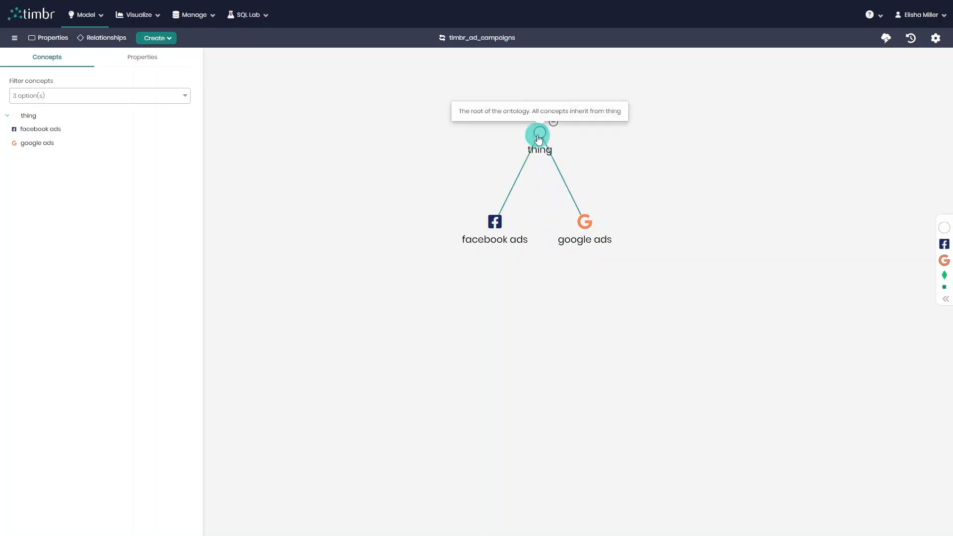
Create a new concept named ads that inherits from thing.
left_click(558, 144)
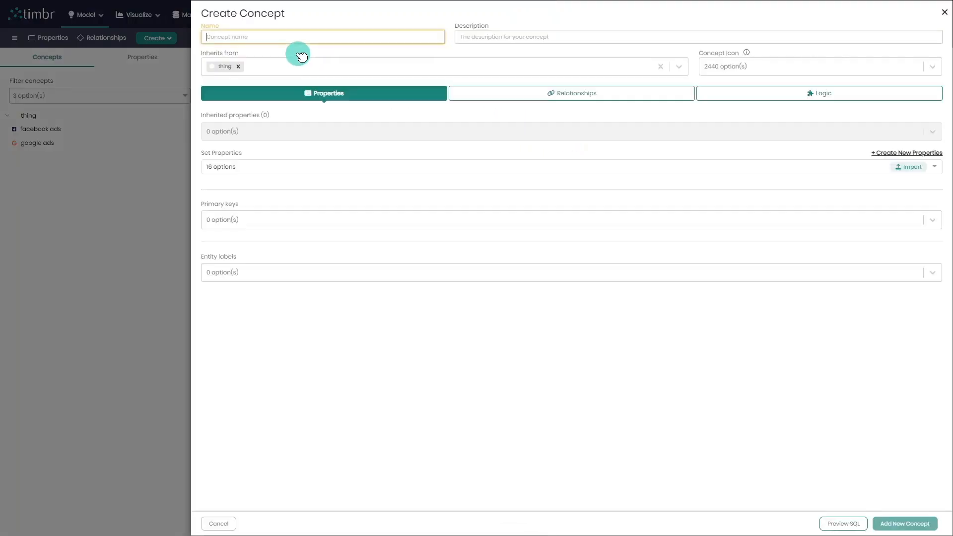
type("ads")
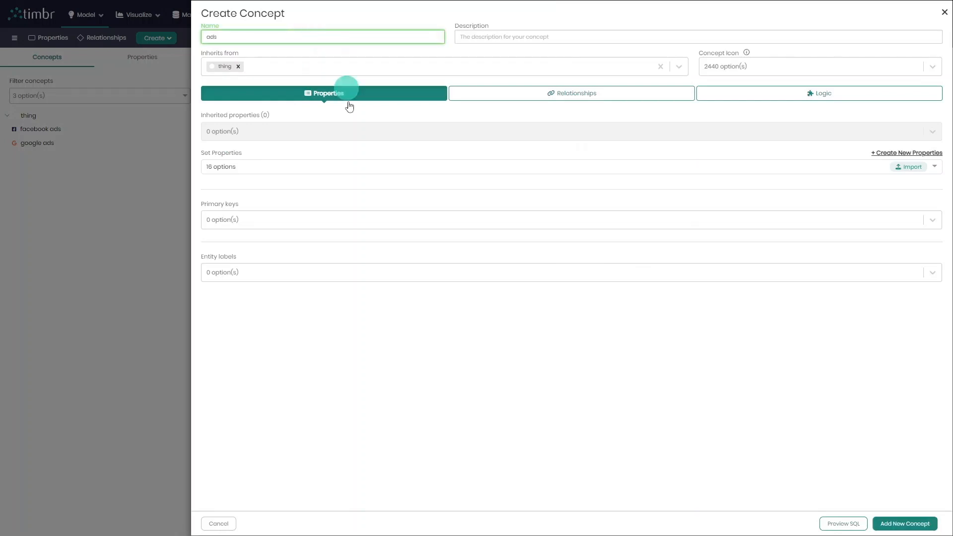
left_click(900, 524)
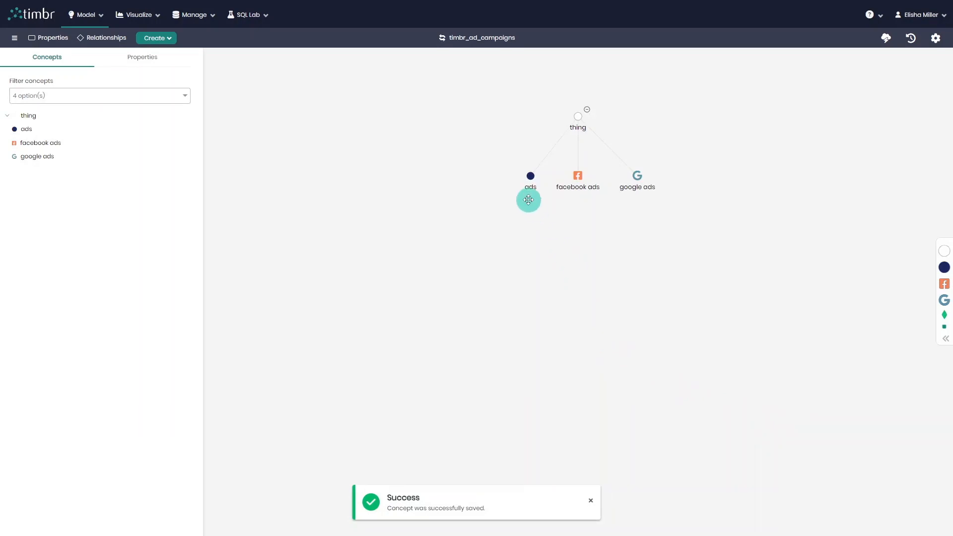
Edit the facebook ads concept so that it inherits from ads instead of thing.
left_click_drag(596, 239, 576, 262)
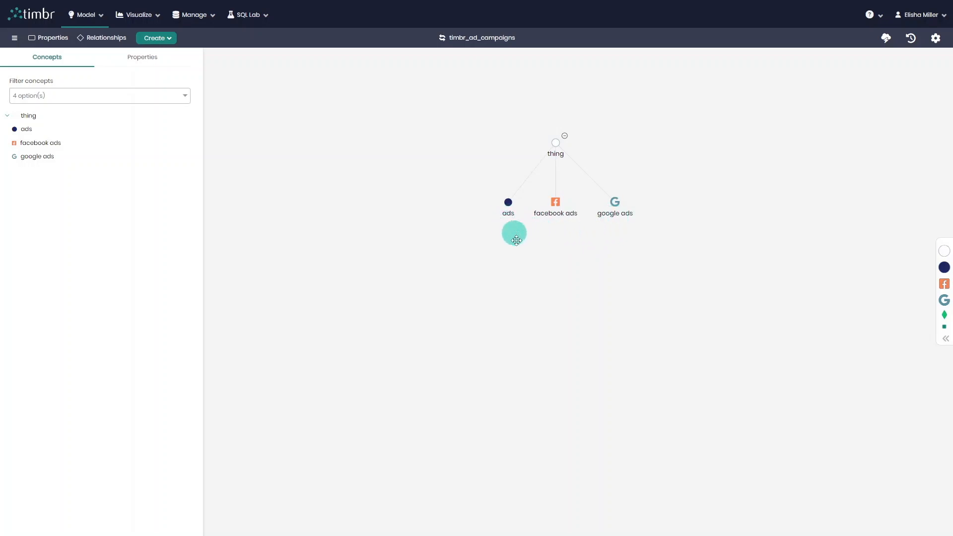
right_click(556, 207)
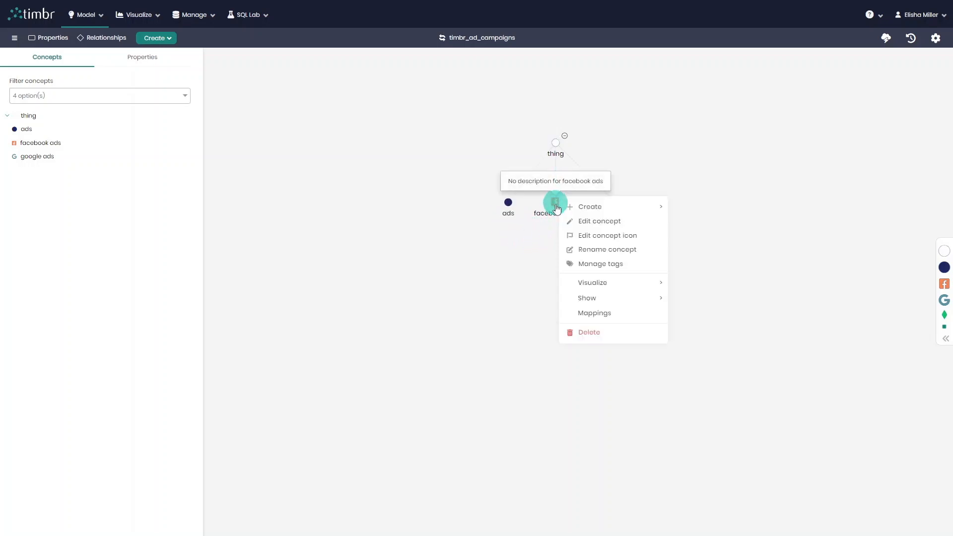
left_click(630, 227)
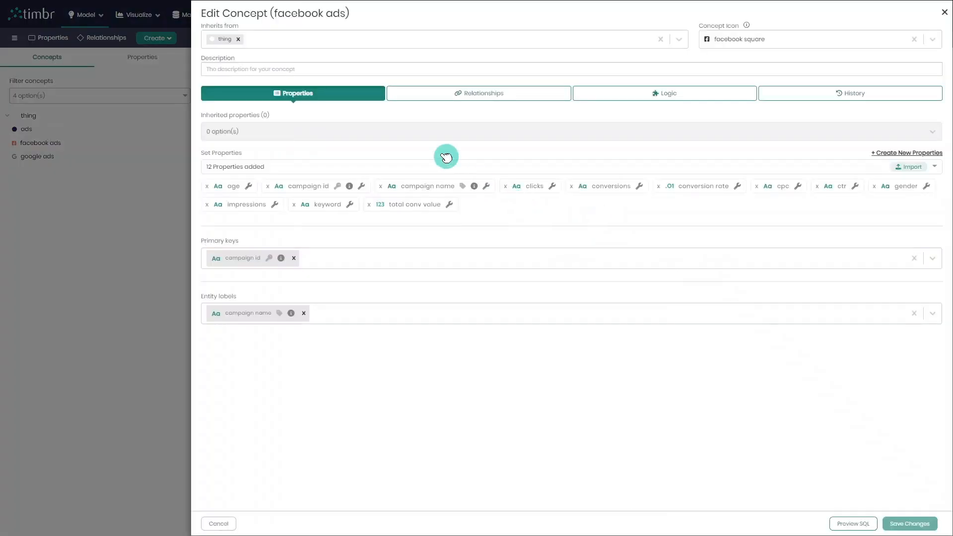
left_click(242, 43)
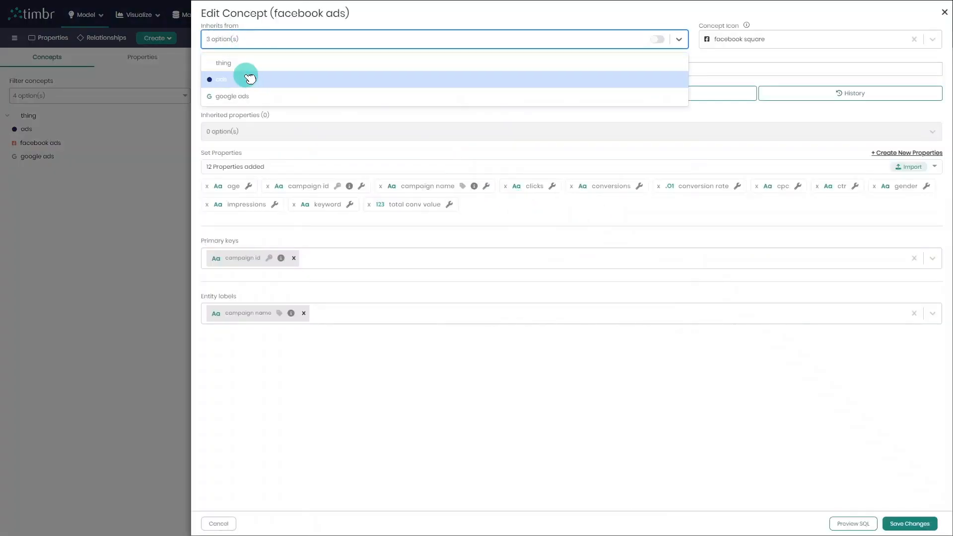
left_click(245, 78)
Set campaign id as the primary key and campaign name as the entity label of facebook ads, and save the concept.
left_click(267, 257)
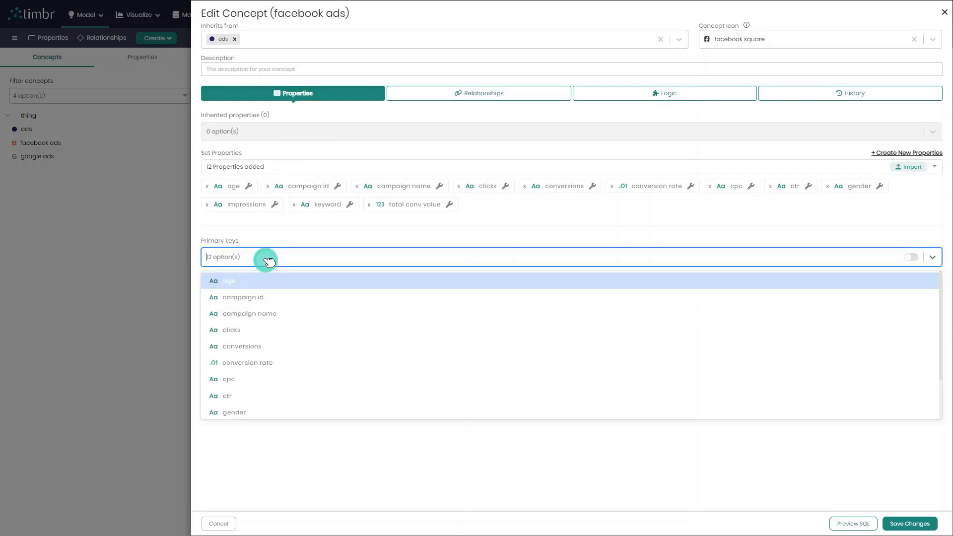
left_click(281, 299)
left_click(284, 312)
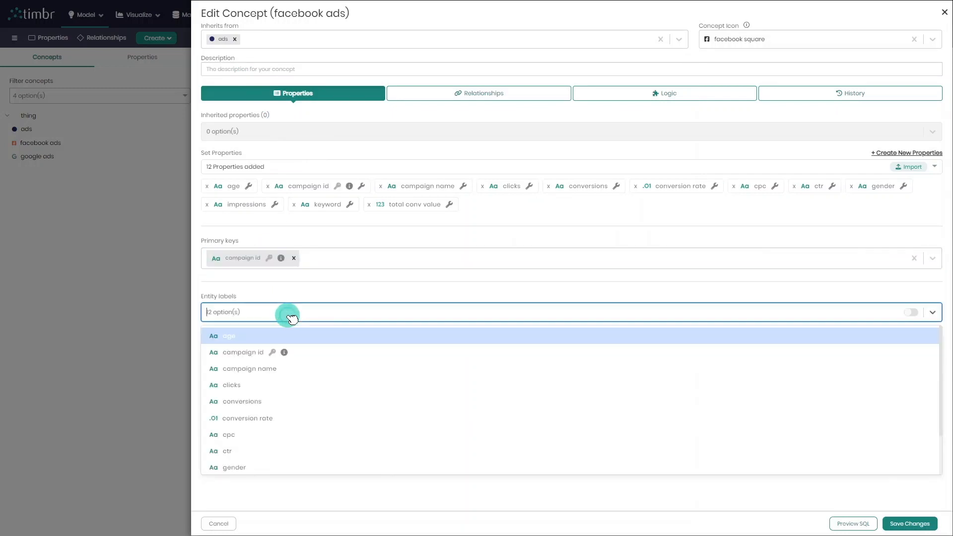
left_click(313, 366)
left_click(904, 525)
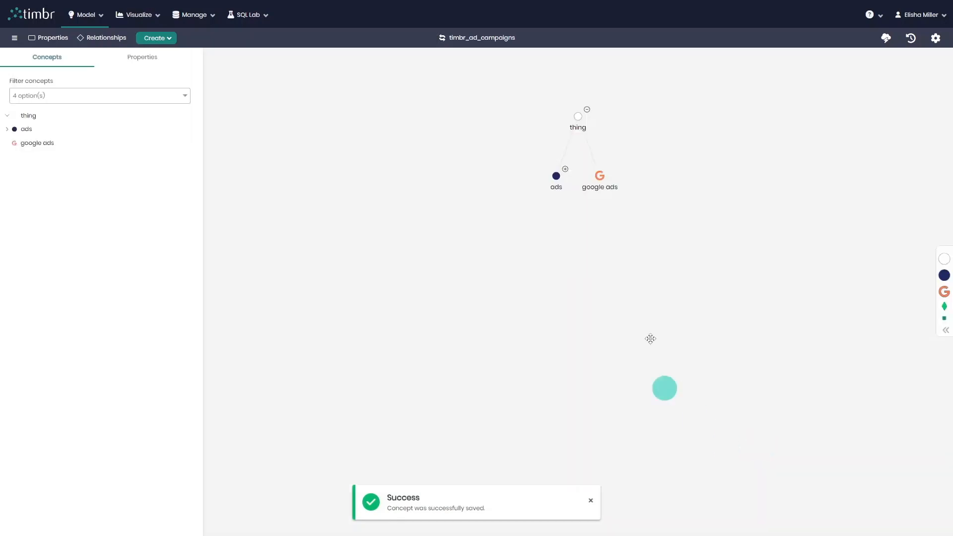
Edit the google ads concept so that it inherits from ads instead of thing.
right_click(600, 180)
left_click(647, 194)
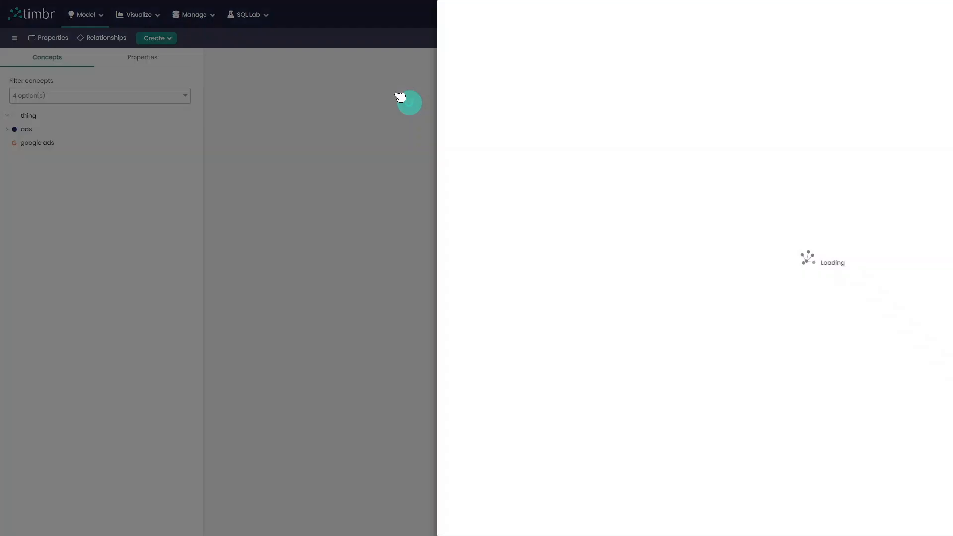
left_click(238, 39)
left_click(241, 40)
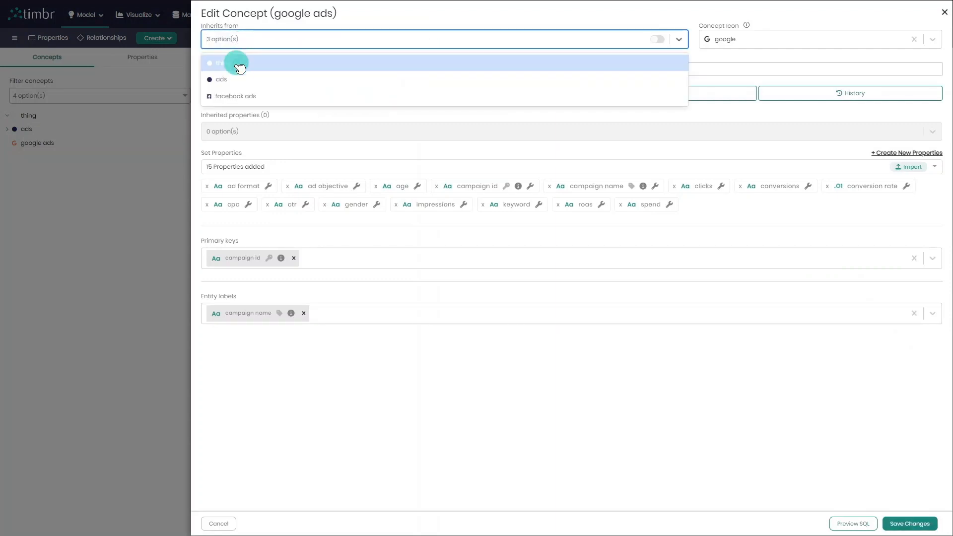
left_click(242, 78)
Set campaign id as the primary key and campaign name as the entity label of google ads, and save the concept.
left_click(304, 258)
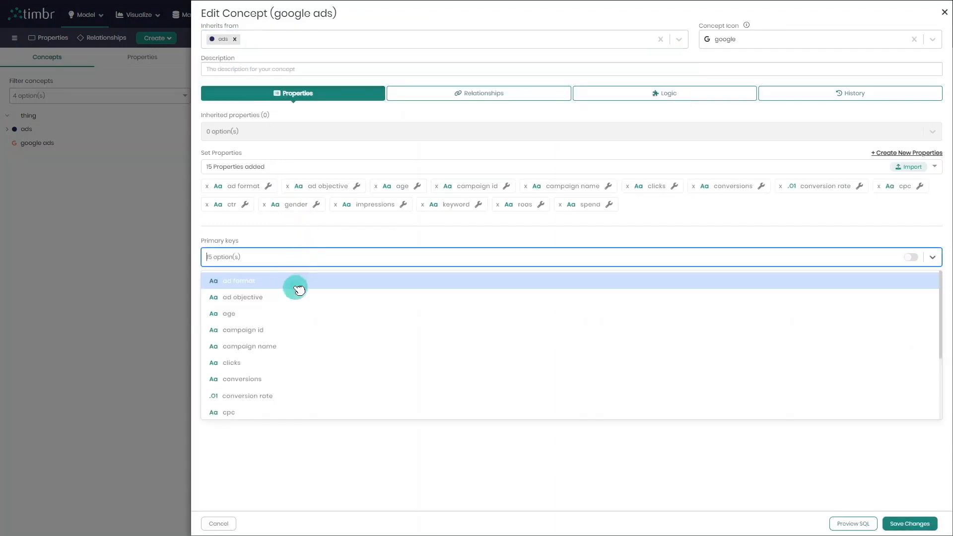
left_click(295, 328)
left_click(297, 314)
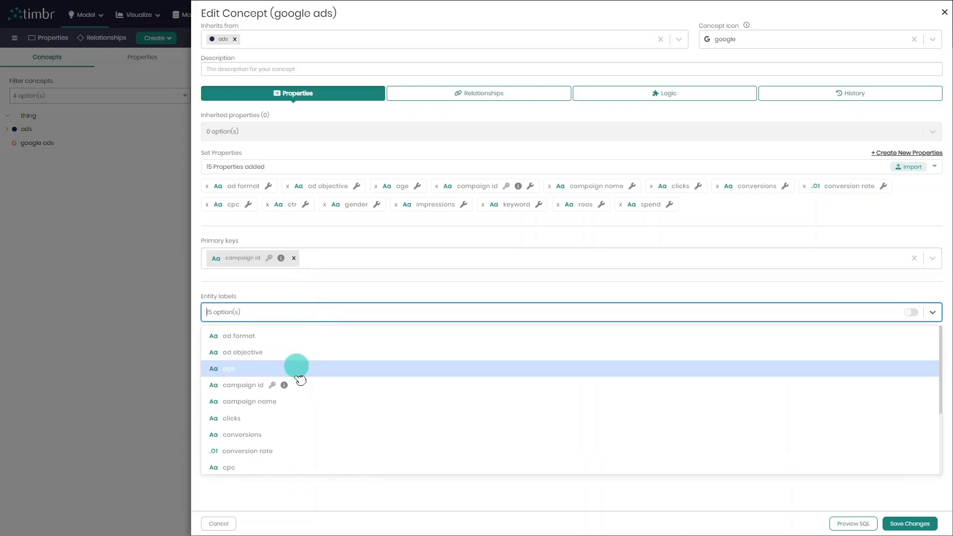
left_click(304, 402)
left_click(913, 522)
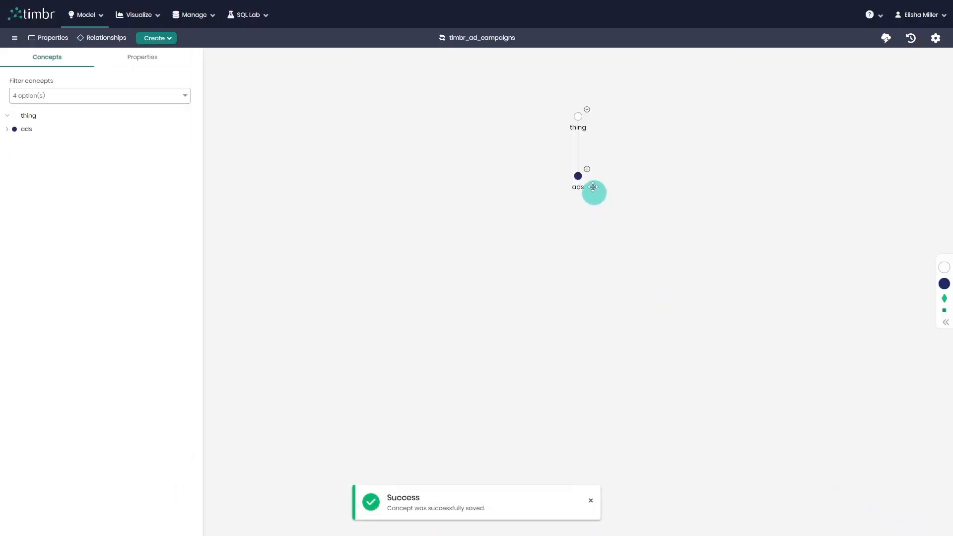
Expand the children of ads in the graph, edit the ads concept and review the properties shared by its children.
left_click(587, 169)
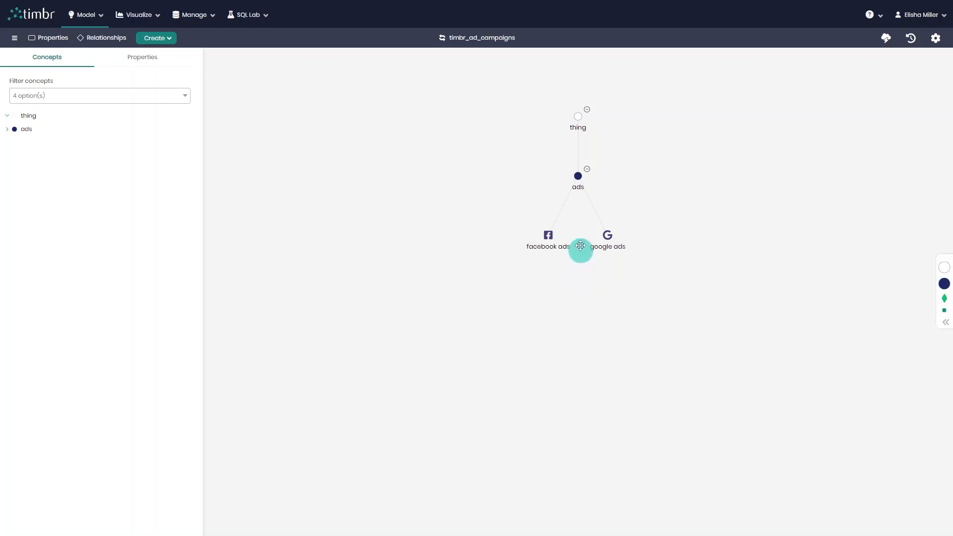
right_click(580, 177)
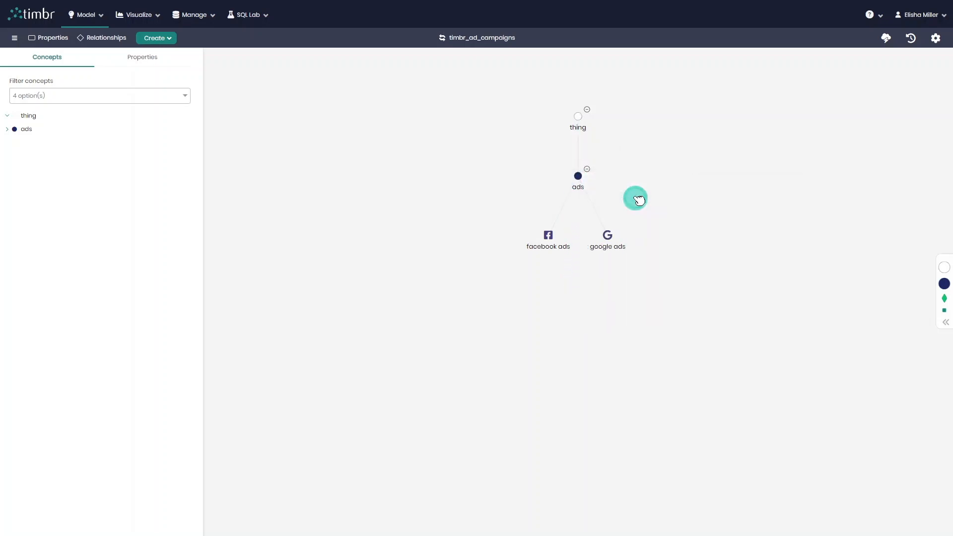
left_click(634, 197)
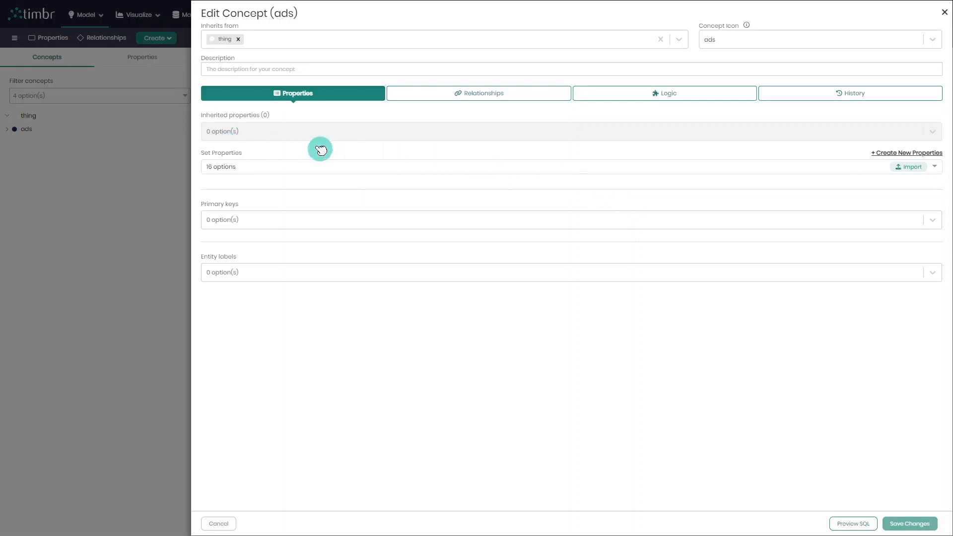
left_click(246, 167)
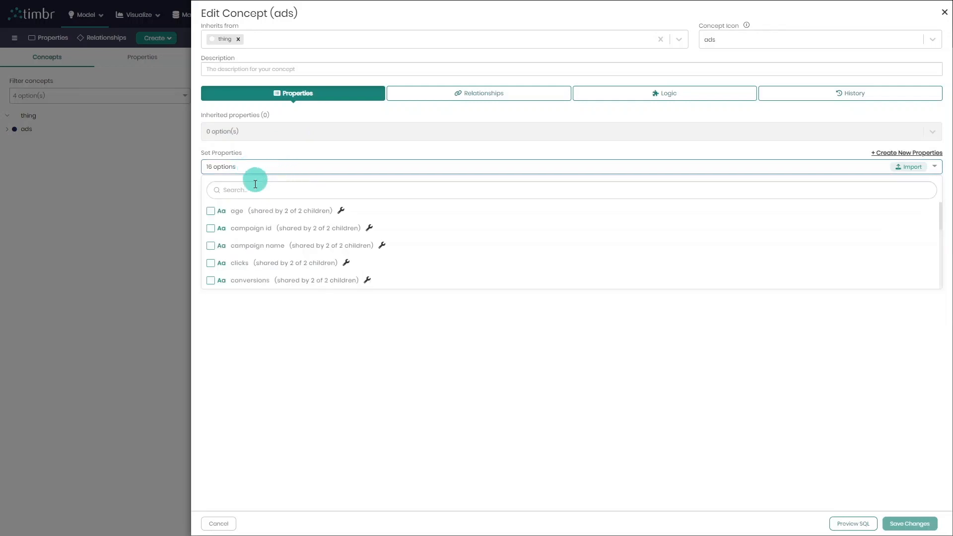
scroll(248, 264, "down", 2)
scroll(249, 264, "up", 2)
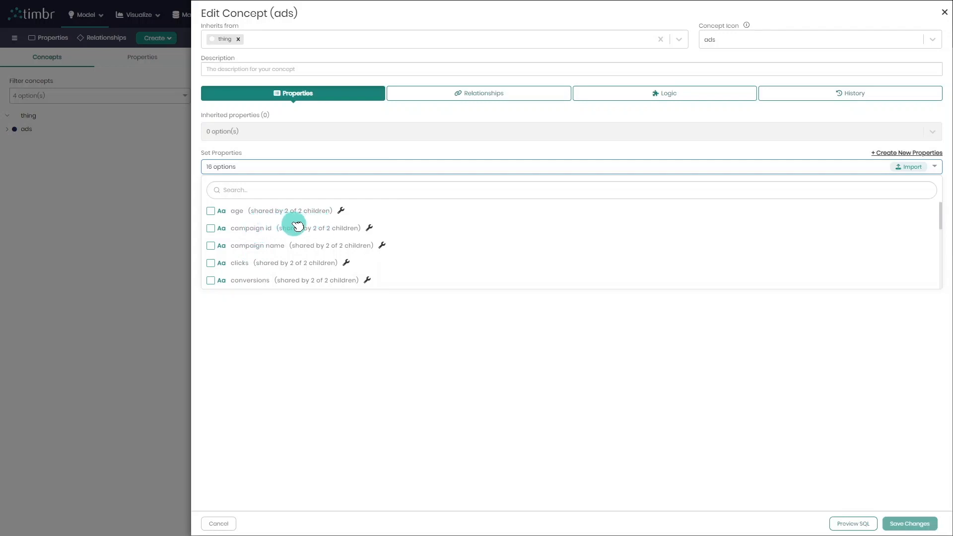
scroll(300, 248, "down", 3)
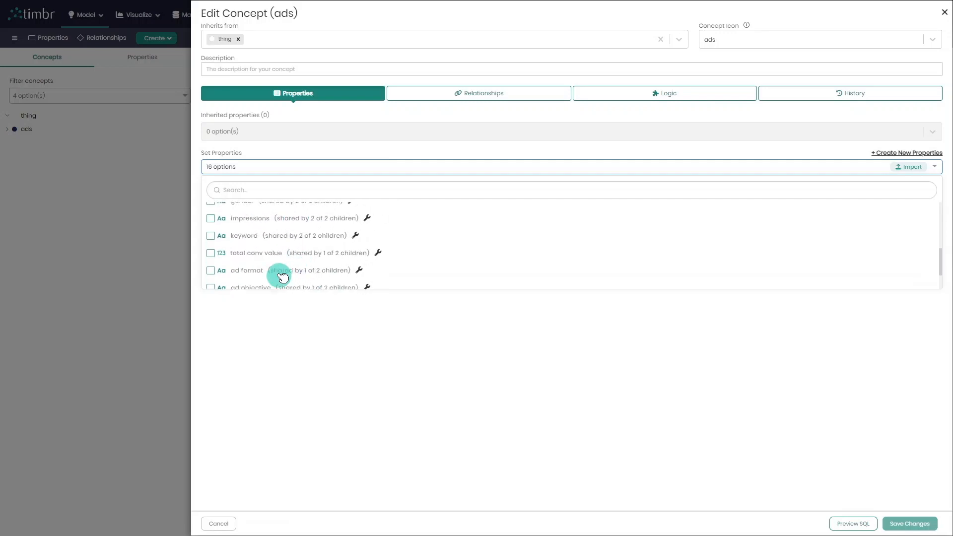
scroll(298, 266, "up", 3)
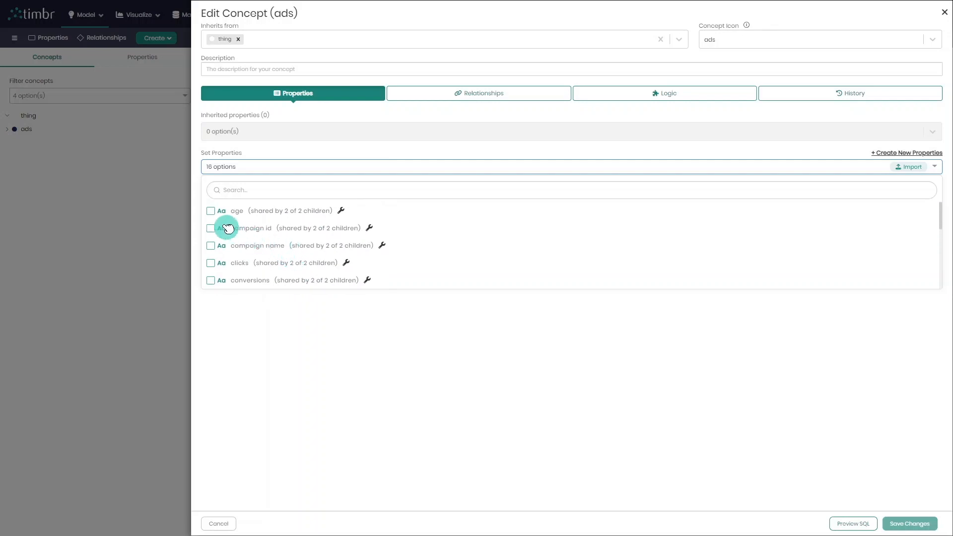
Add every property shared by both children to ads, from age, campaign id and campaign name through gender, impressions and keyword.
left_click(210, 211)
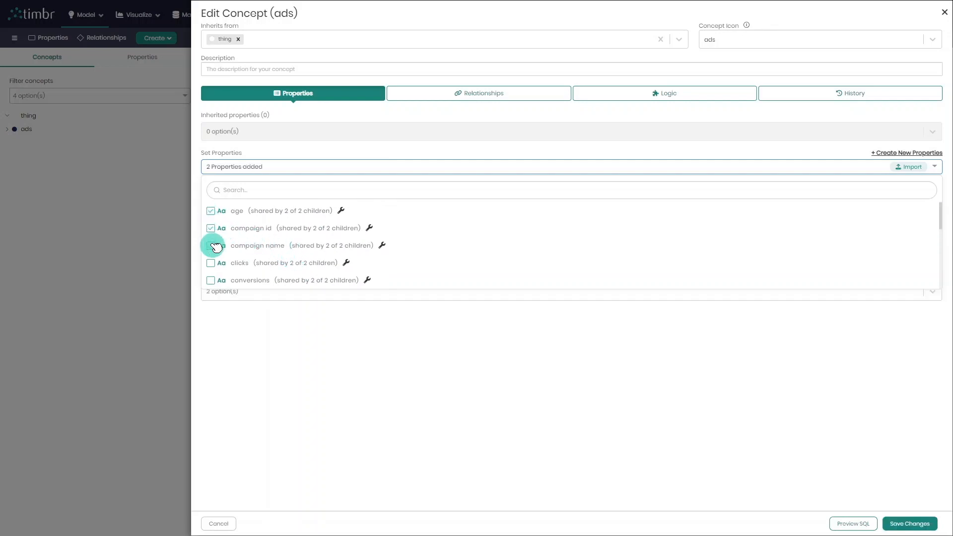
scroll(222, 258, "down", 1)
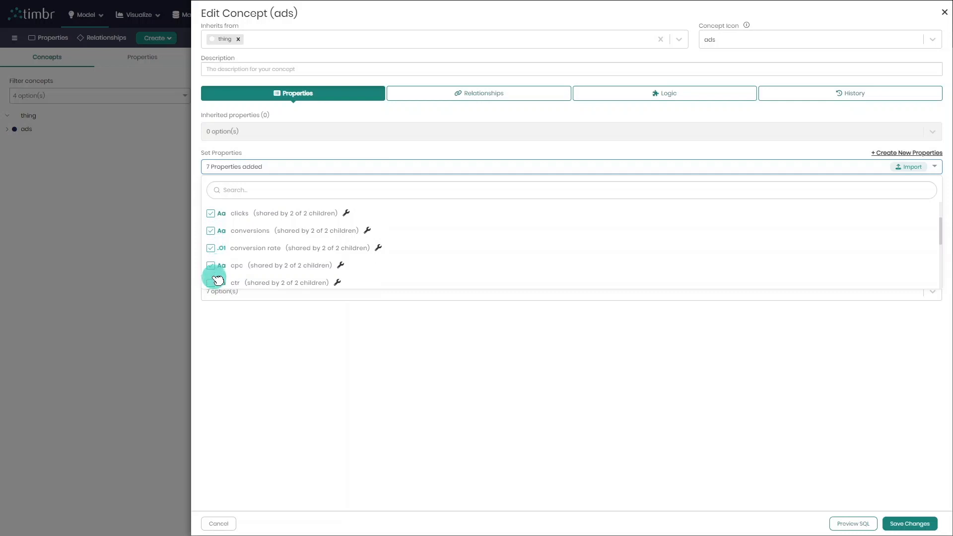
scroll(217, 278, "down", 1)
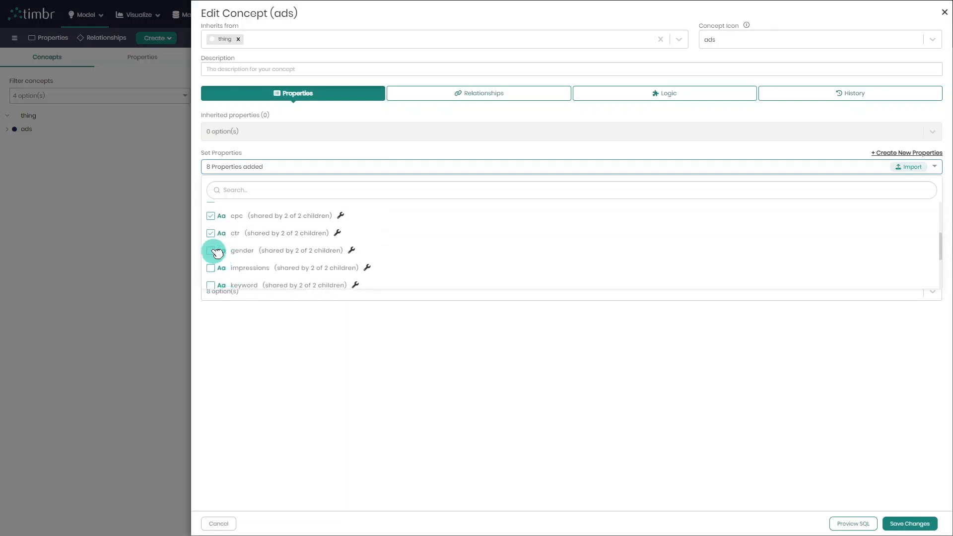
left_click(211, 269)
scroll(218, 271, "down", 1)
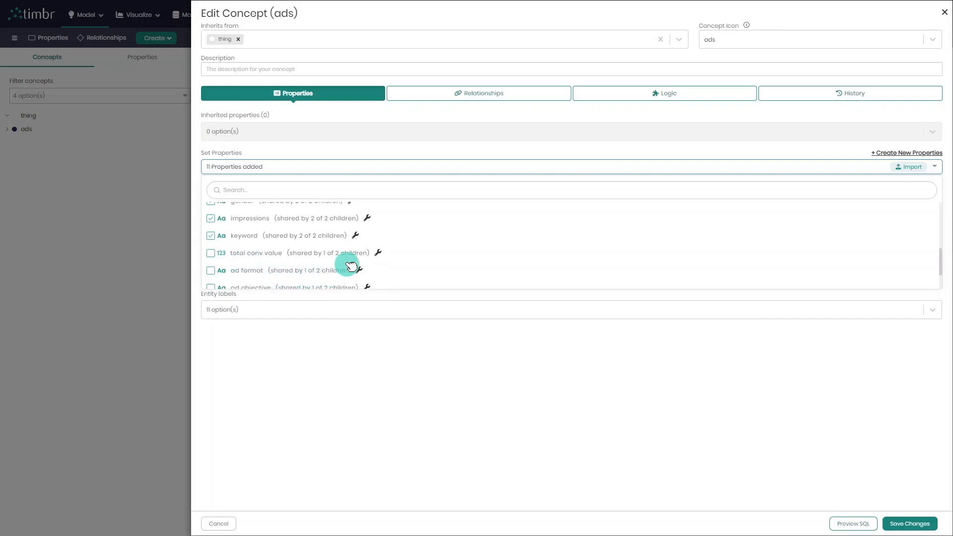
scroll(348, 263, "down", 1)
left_click(342, 360)
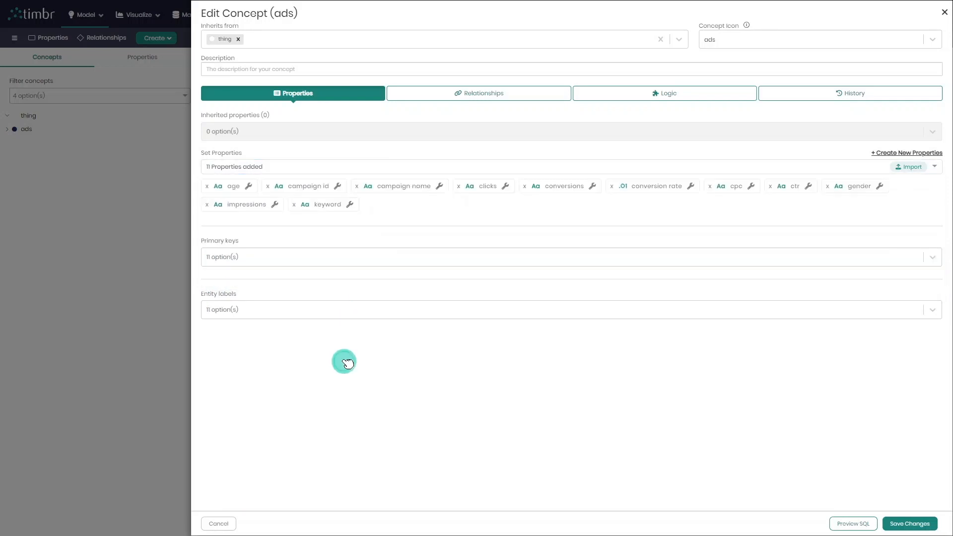
Set campaign id as the primary key and campaign name as the entity label of ads, and save the concept.
left_click(283, 256)
left_click(304, 296)
left_click(297, 312)
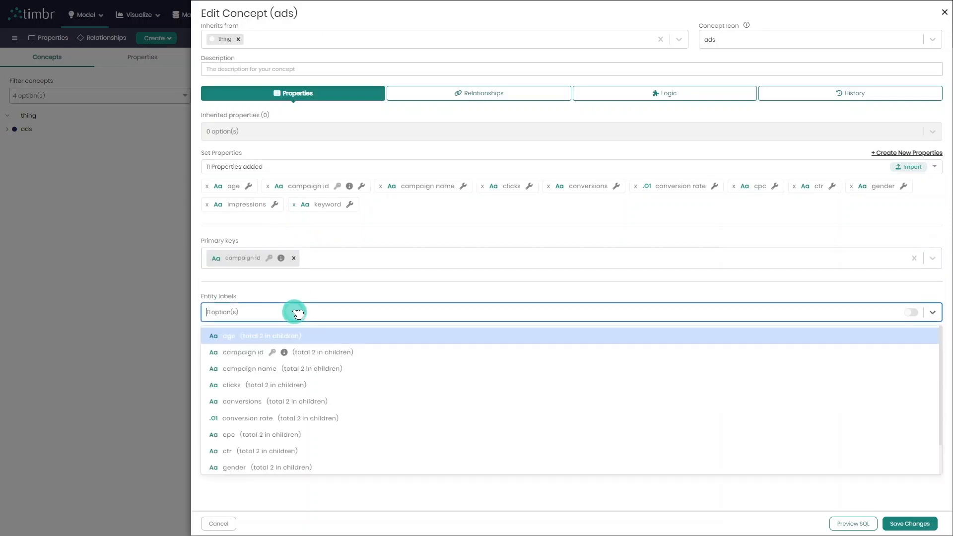
left_click(300, 368)
left_click(584, 411)
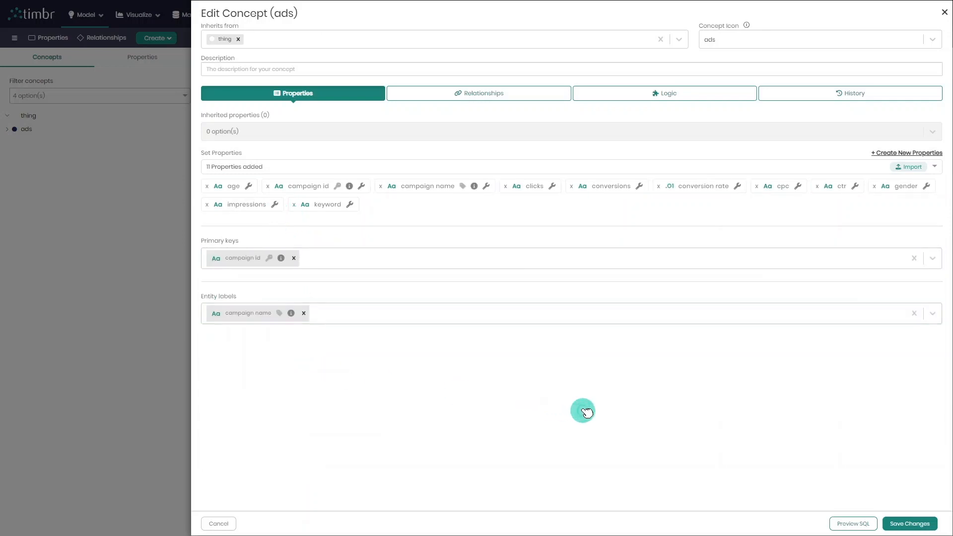
left_click(900, 529)
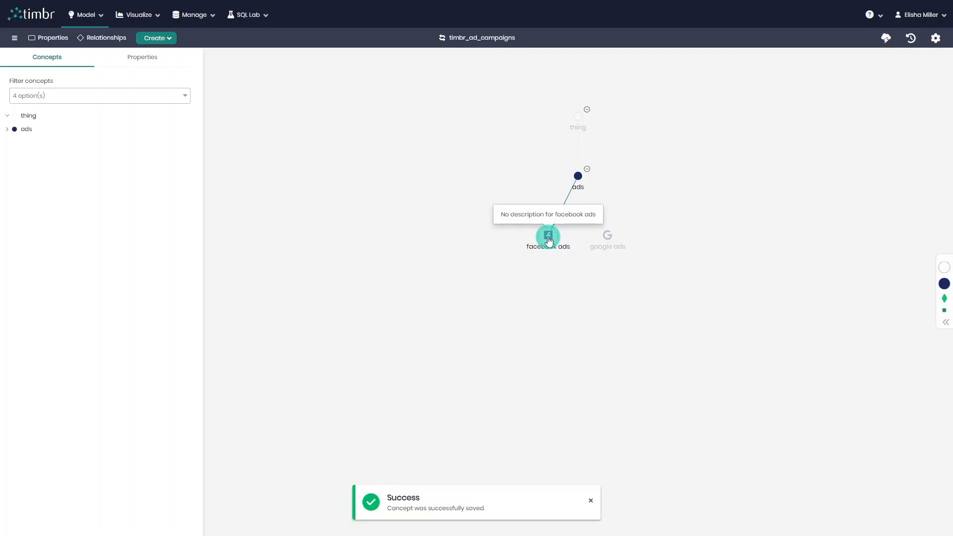
Examine the inherited and direct properties of the facebook ads and google ads concepts.
left_click(549, 239)
left_click(837, 113)
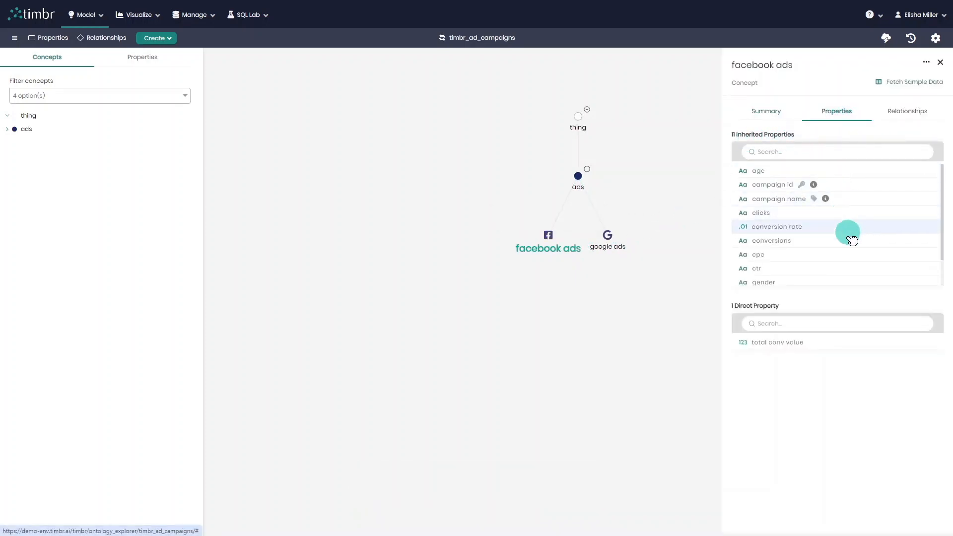
scroll(850, 249, "down", 2)
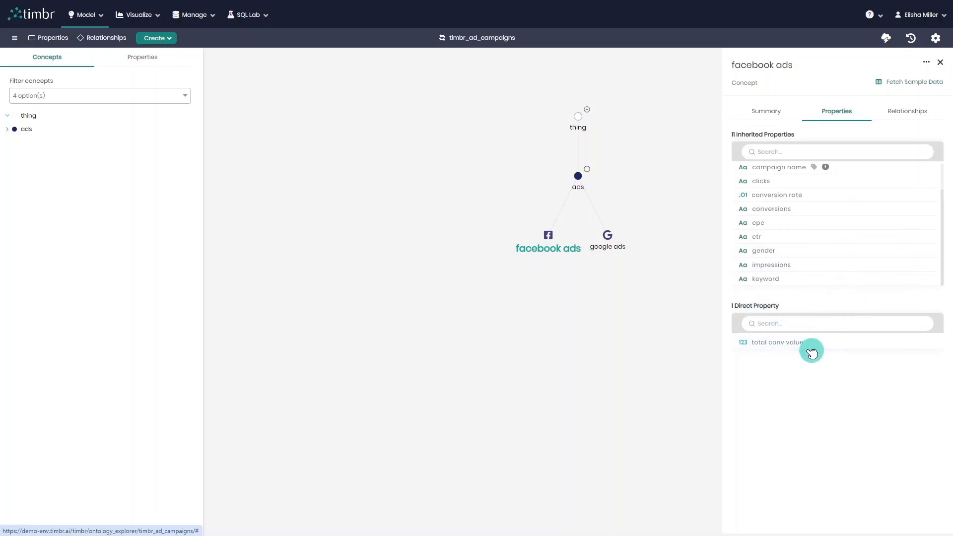
left_click(610, 241)
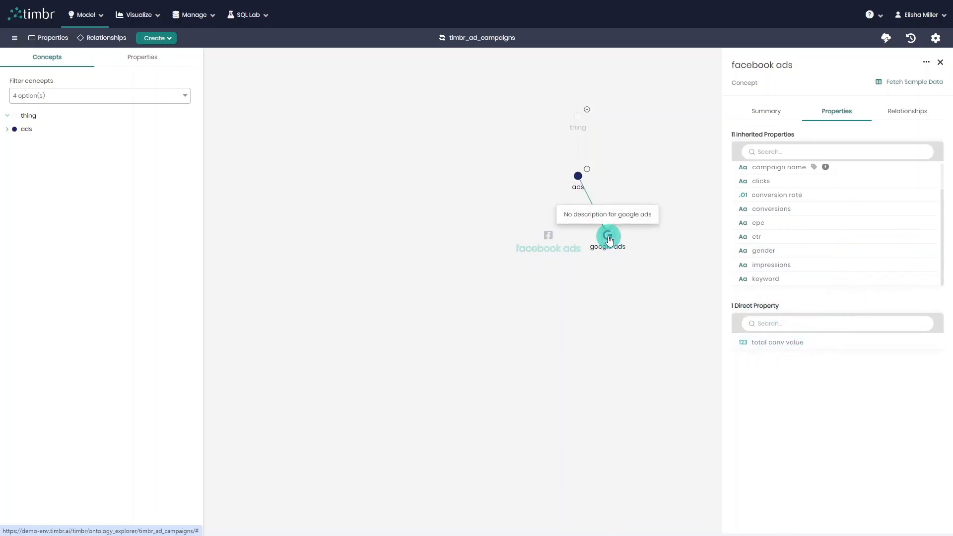
left_click(787, 149)
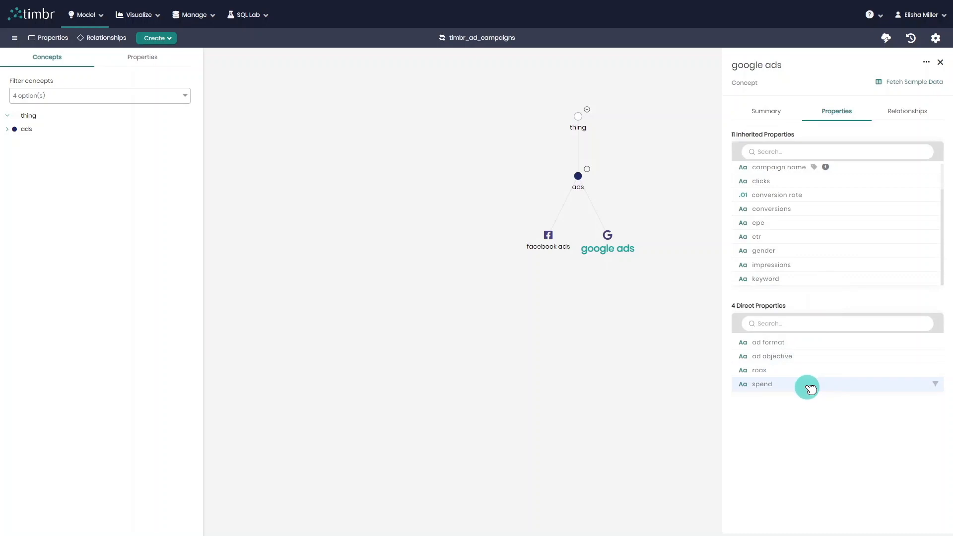
left_click(641, 305)
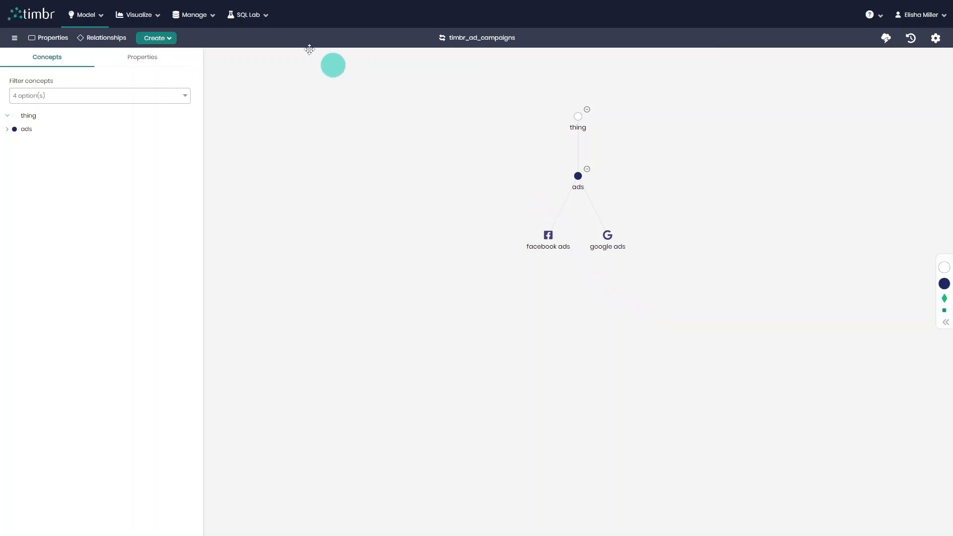
Run SELECT * FROM `timbr`.`ads` on timbr_ad_campaigns in the SQL editor and sort the results by ctr in descending order.
left_click(250, 16)
left_click(255, 35)
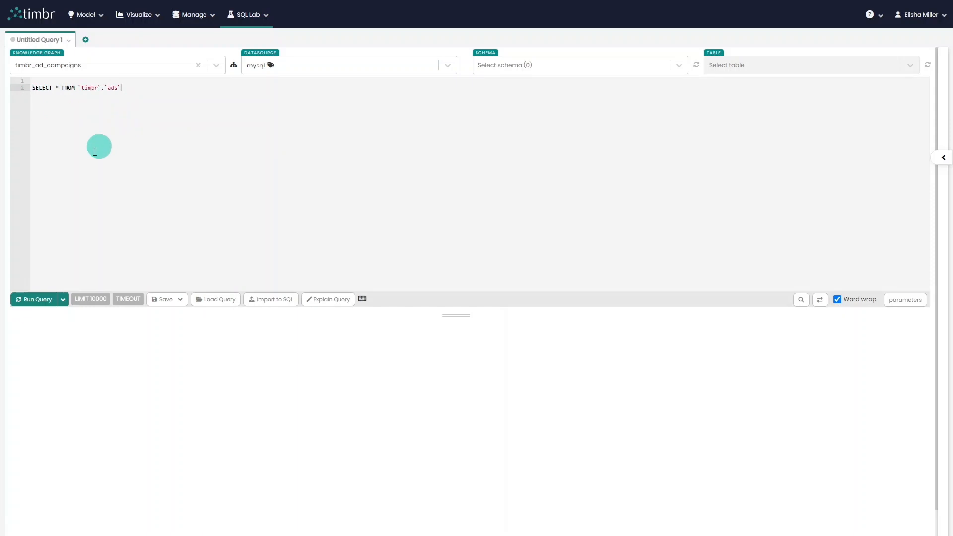
left_click(47, 299)
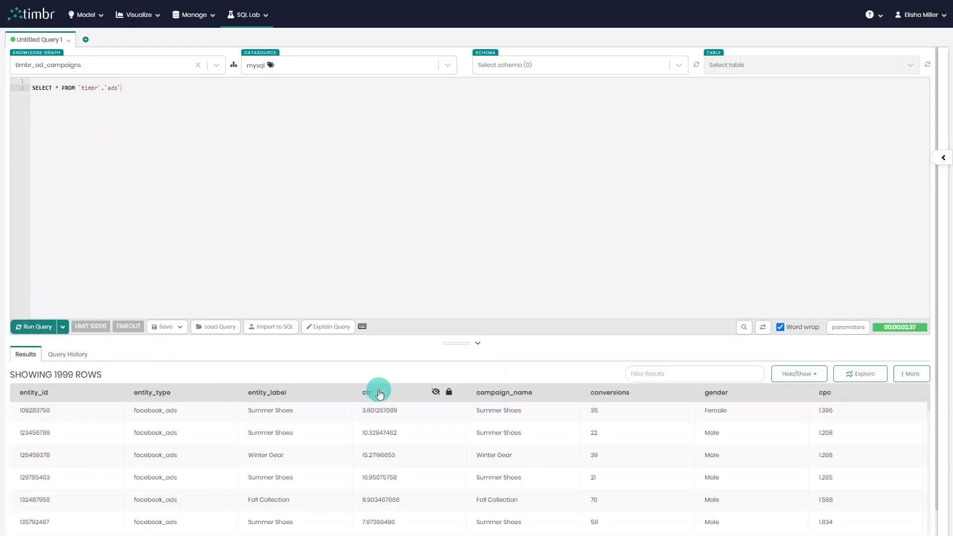
left_click(370, 393)
scroll(186, 436, "down", 2)
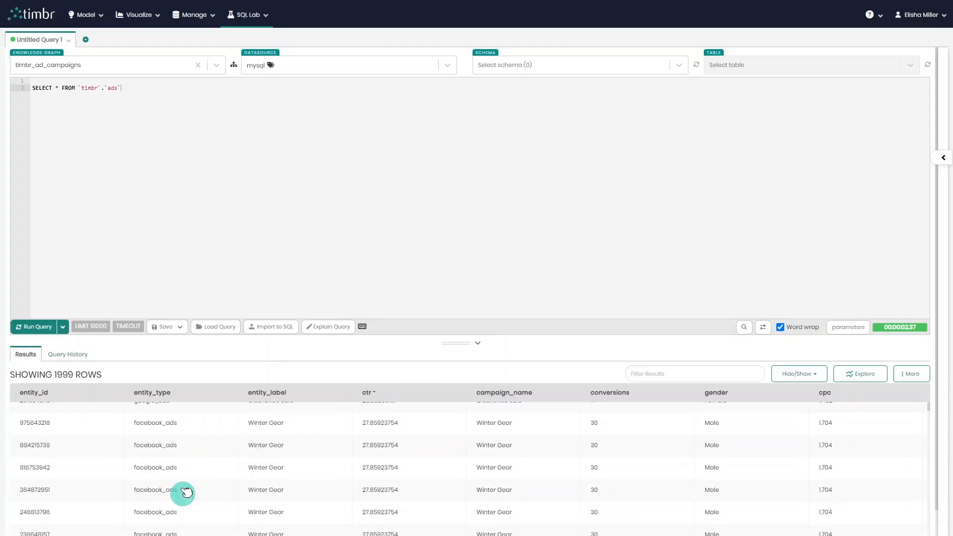
scroll(182, 472, "up", 2)
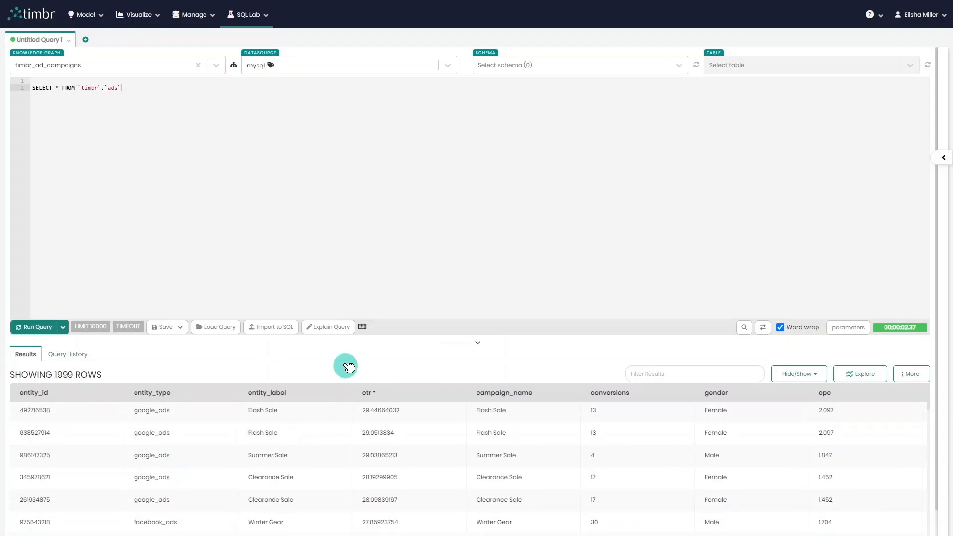
Explain the ads query and examine the generated SQL, including its UNION ALL and the two source campaign tables.
left_click(336, 328)
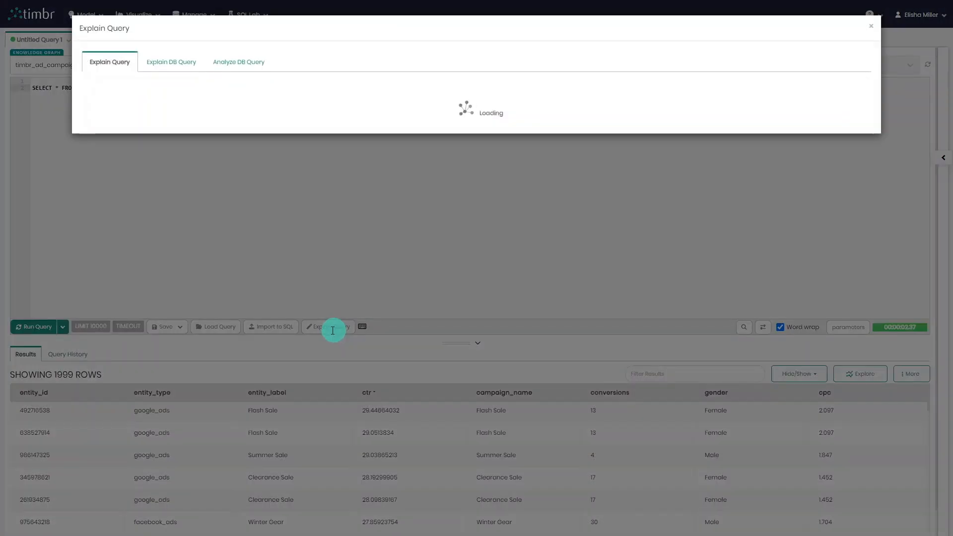
scroll(286, 266, "down", 4)
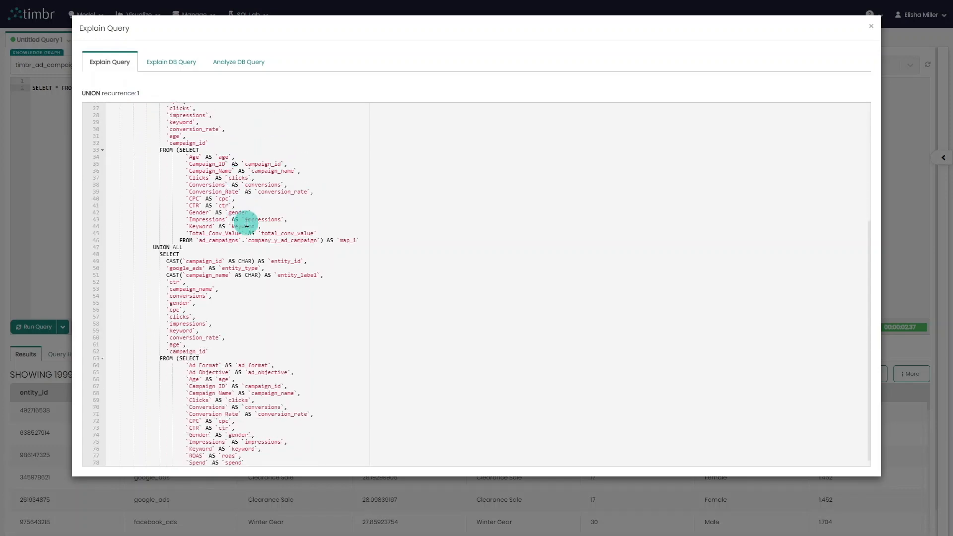
left_click_drag(190, 247, 158, 247)
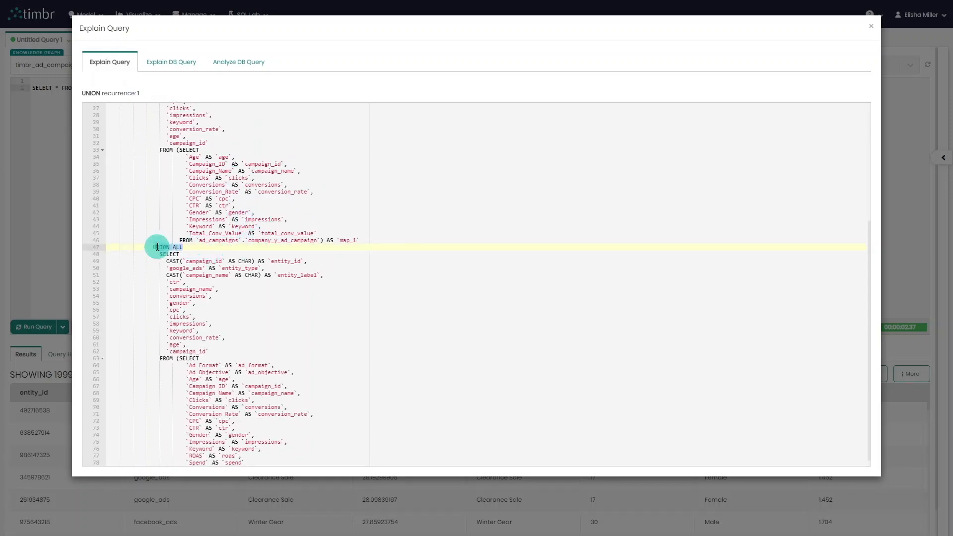
scroll(283, 259, "down", 1)
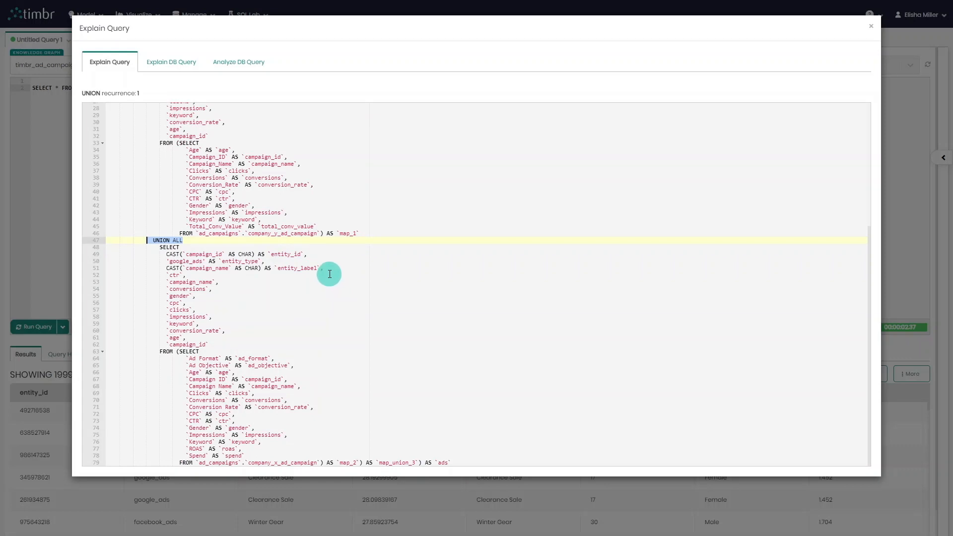
left_click_drag(314, 233, 266, 234)
left_click_drag(304, 463, 246, 455)
left_click(546, 282)
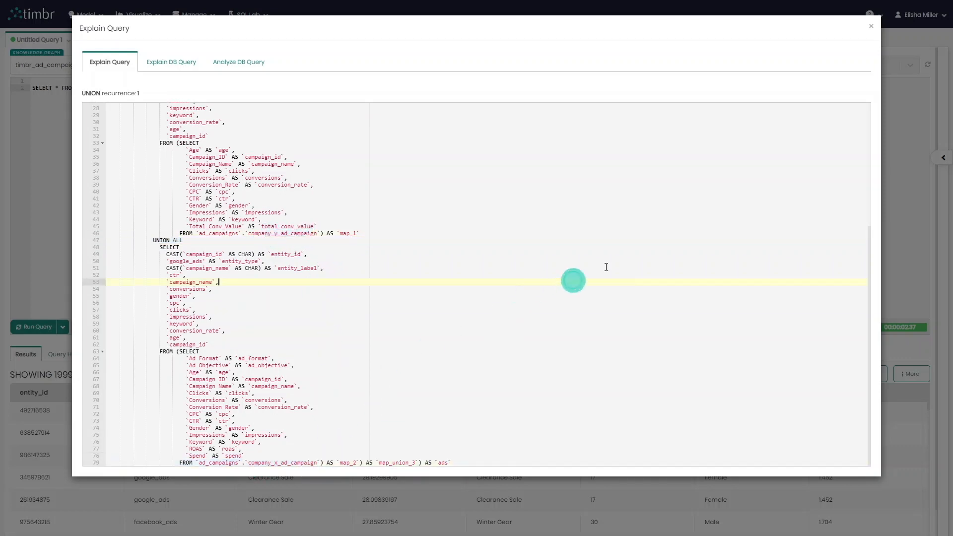
left_click(872, 28)
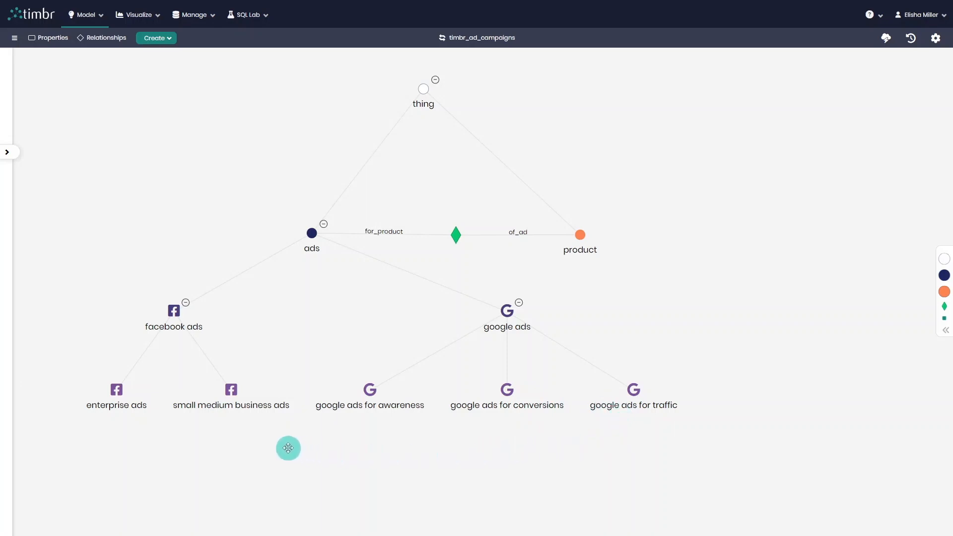
Examine the logic, inherited properties and relationships of the enterprise ads concept in the expanded ontology graph.
left_click(115, 392)
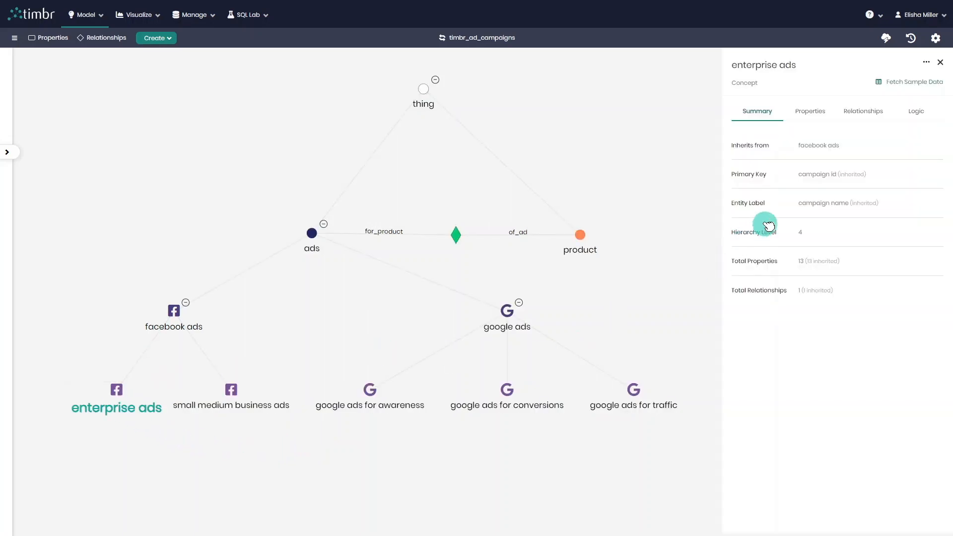
left_click(918, 113)
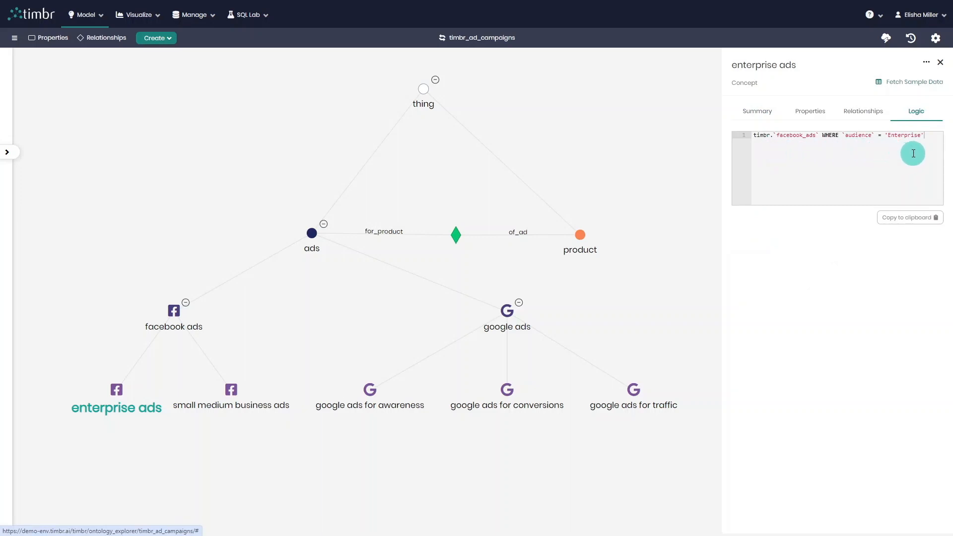
left_click(818, 115)
scroll(844, 199, "down", 2)
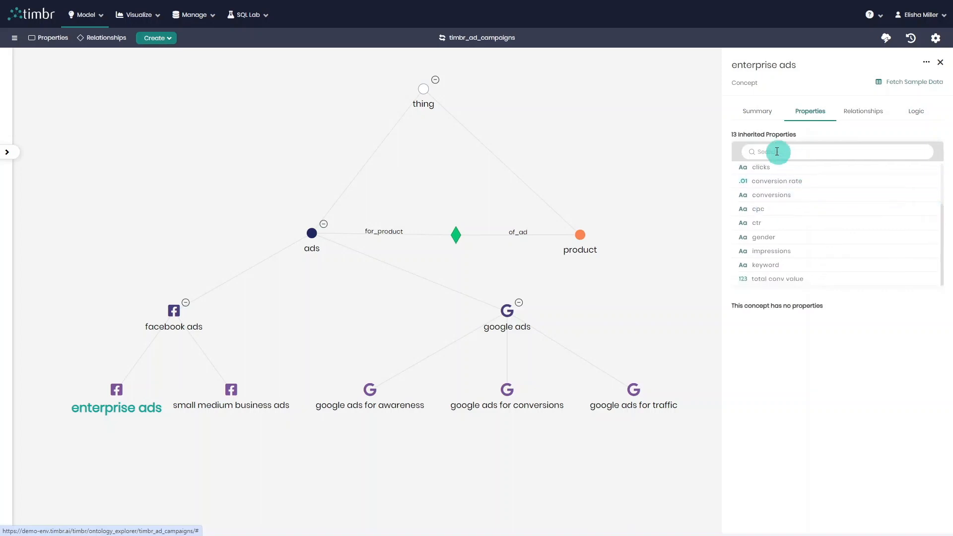
left_click(863, 112)
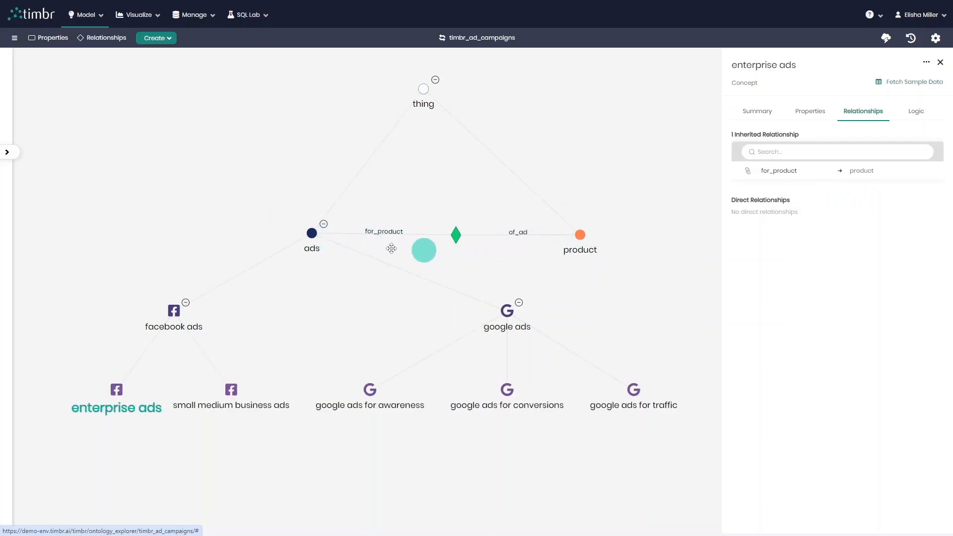
left_click(452, 465)
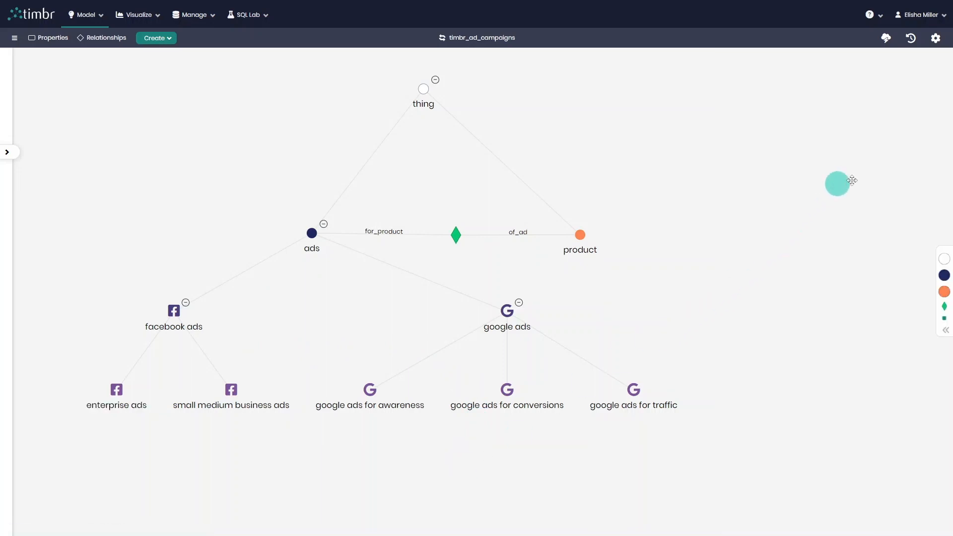
Open the graph settings and go into the node coloring options.
left_click(936, 38)
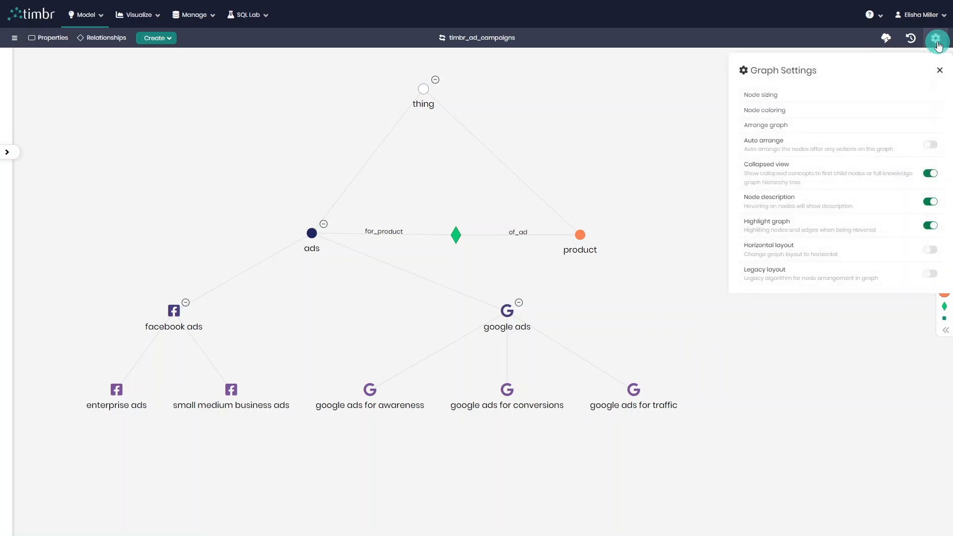
left_click(820, 114)
left_click(602, 131)
left_click(707, 159)
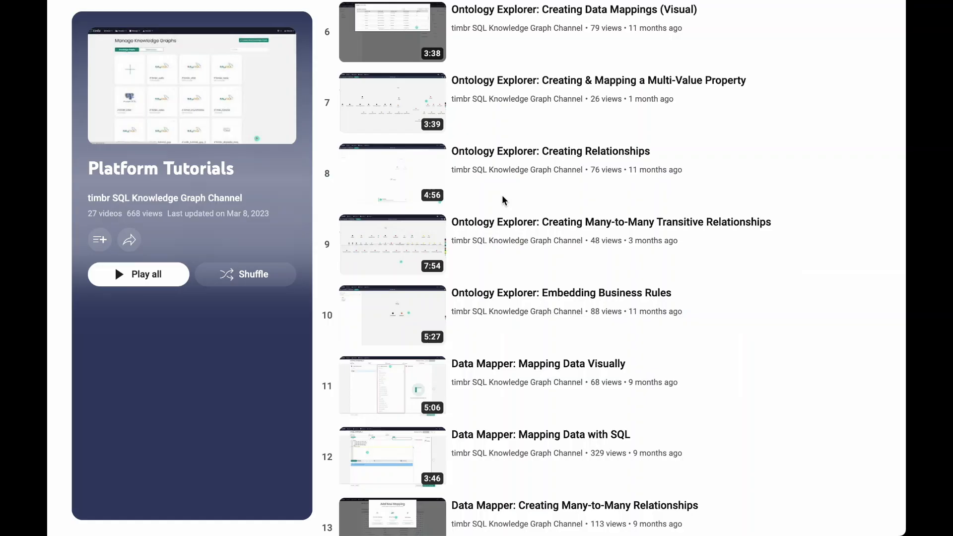
Browse the timbr Platform Tutorials playlist on YouTube for further guides.
scroll(502, 200, "down", 5)
scroll(503, 199, "down", 7)
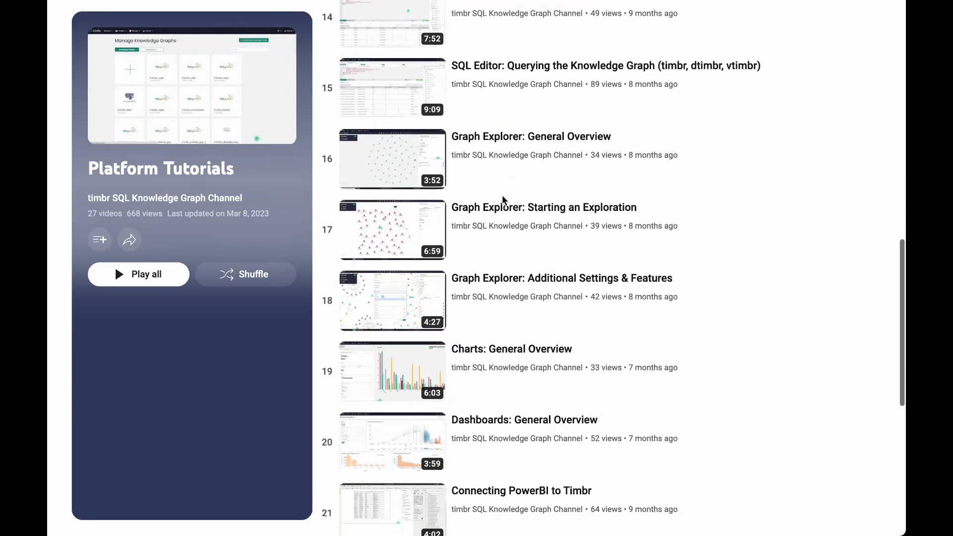
scroll(503, 200, "down", 5)
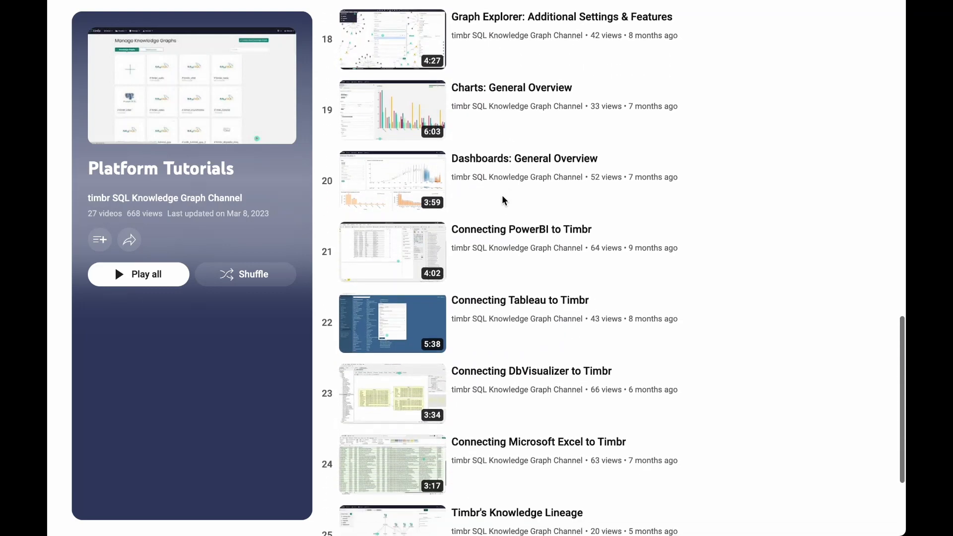
scroll(503, 200, "down", 2)
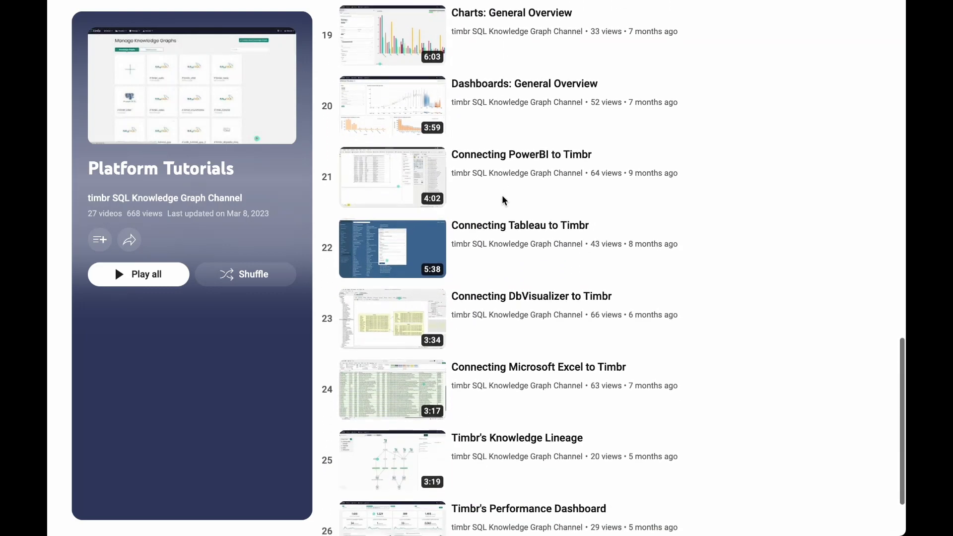